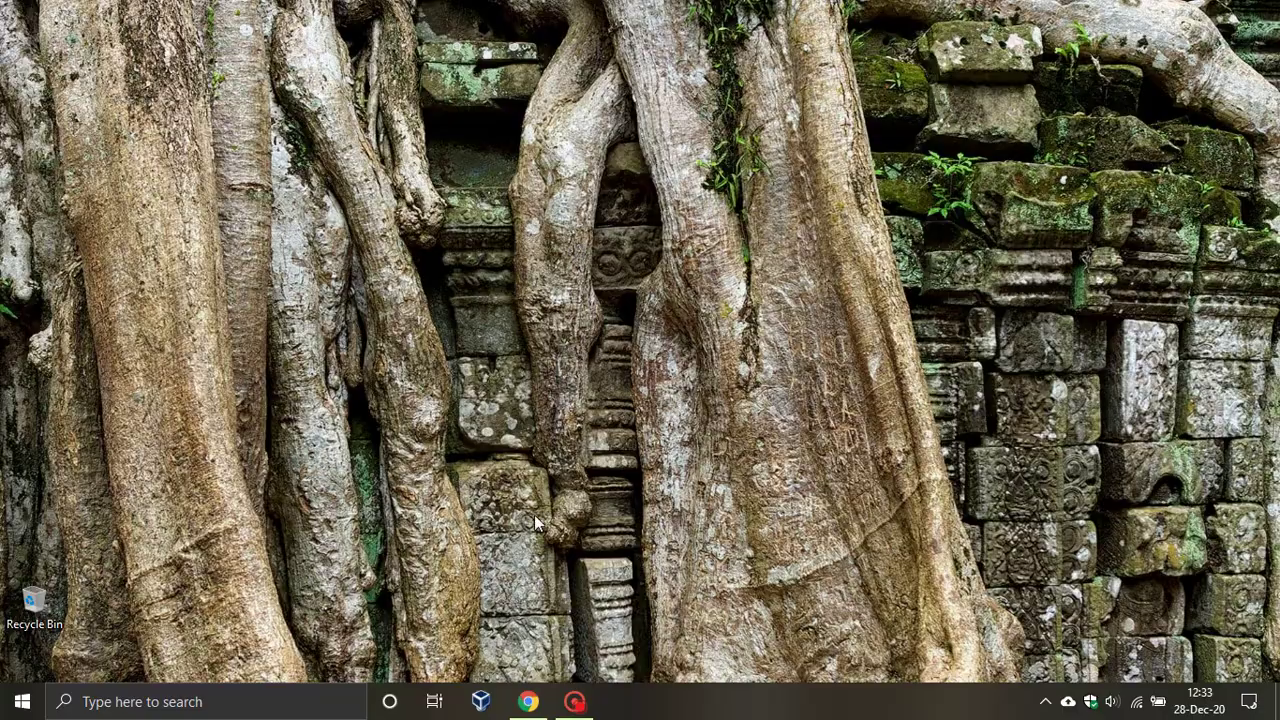
Search Google for "power toys" in Chrome and open the microsoft/PowerToys repository on GitHub.
left_click(528, 701)
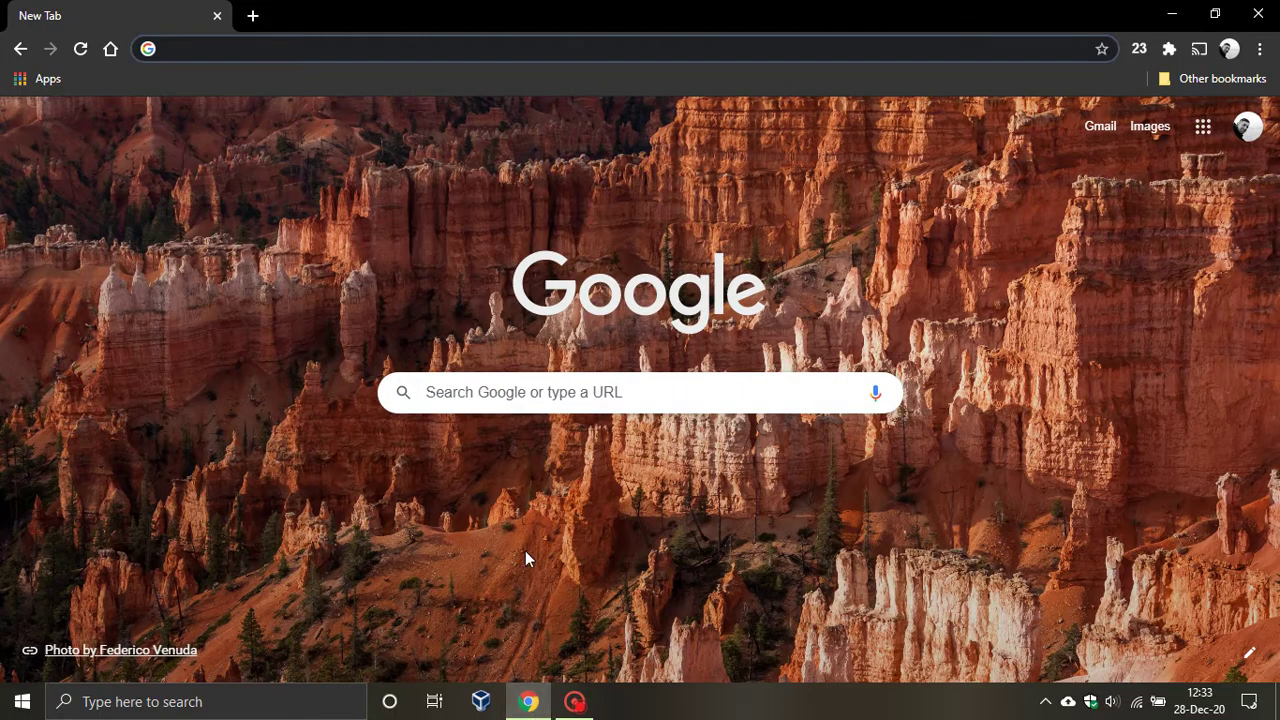
left_click(450, 392)
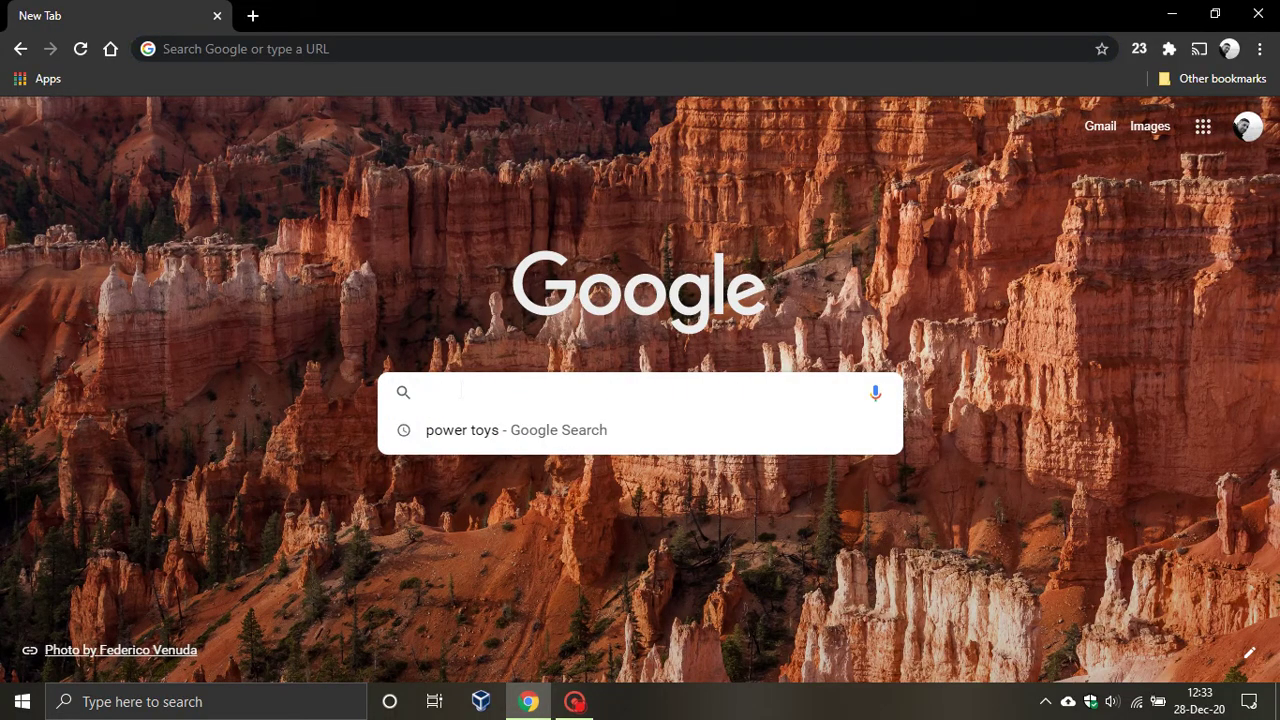
left_click(453, 432)
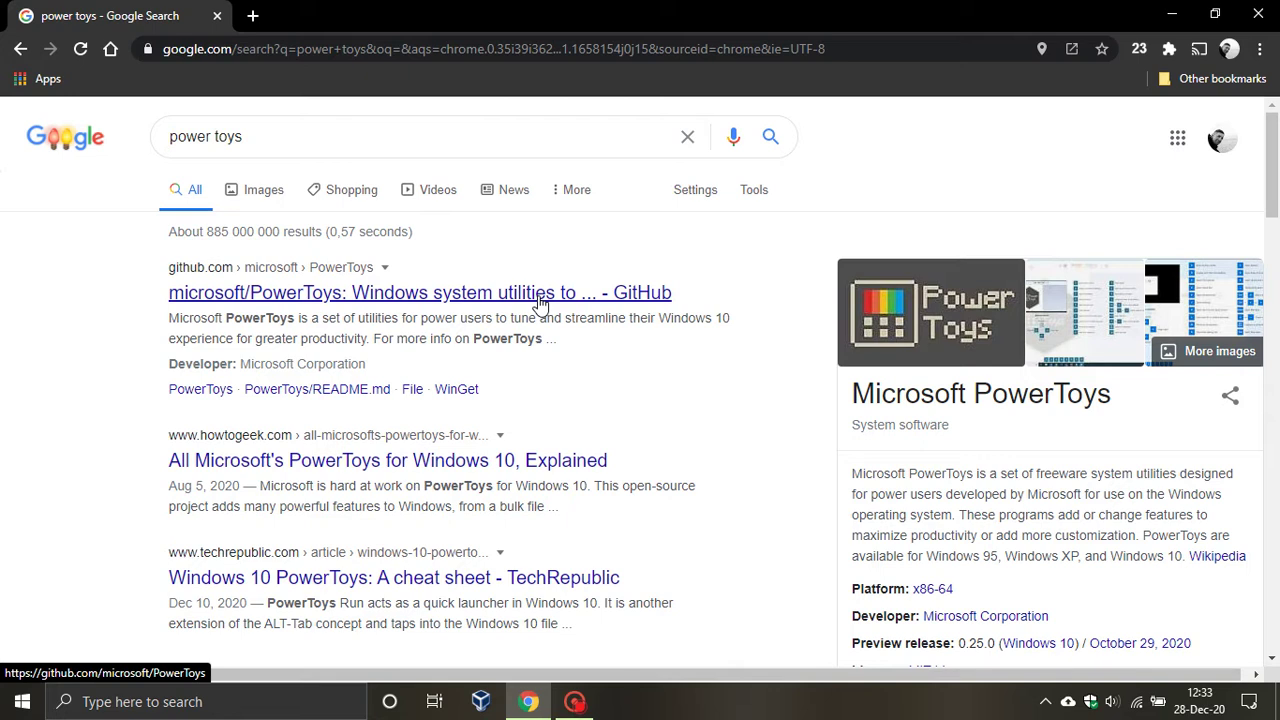
left_click(320, 298)
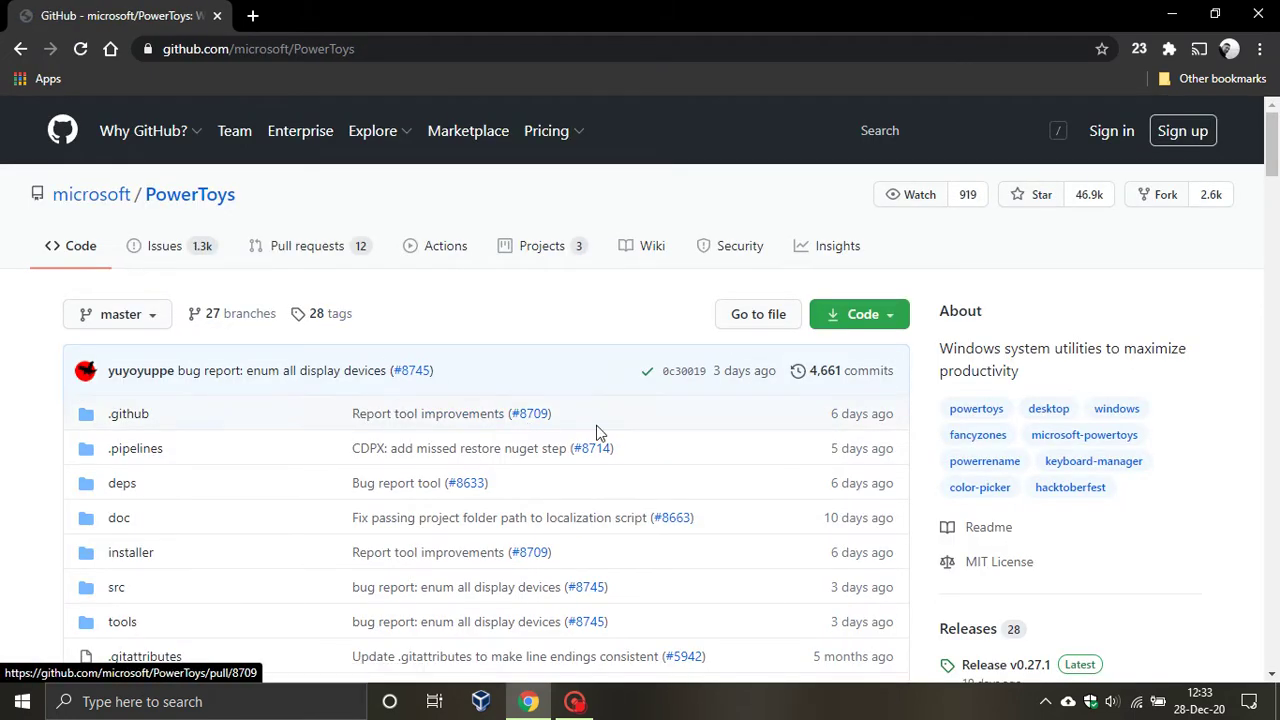
Locate the latest release link on the PowerToys repository page and close the browser.
scroll(643, 404, "down", 2)
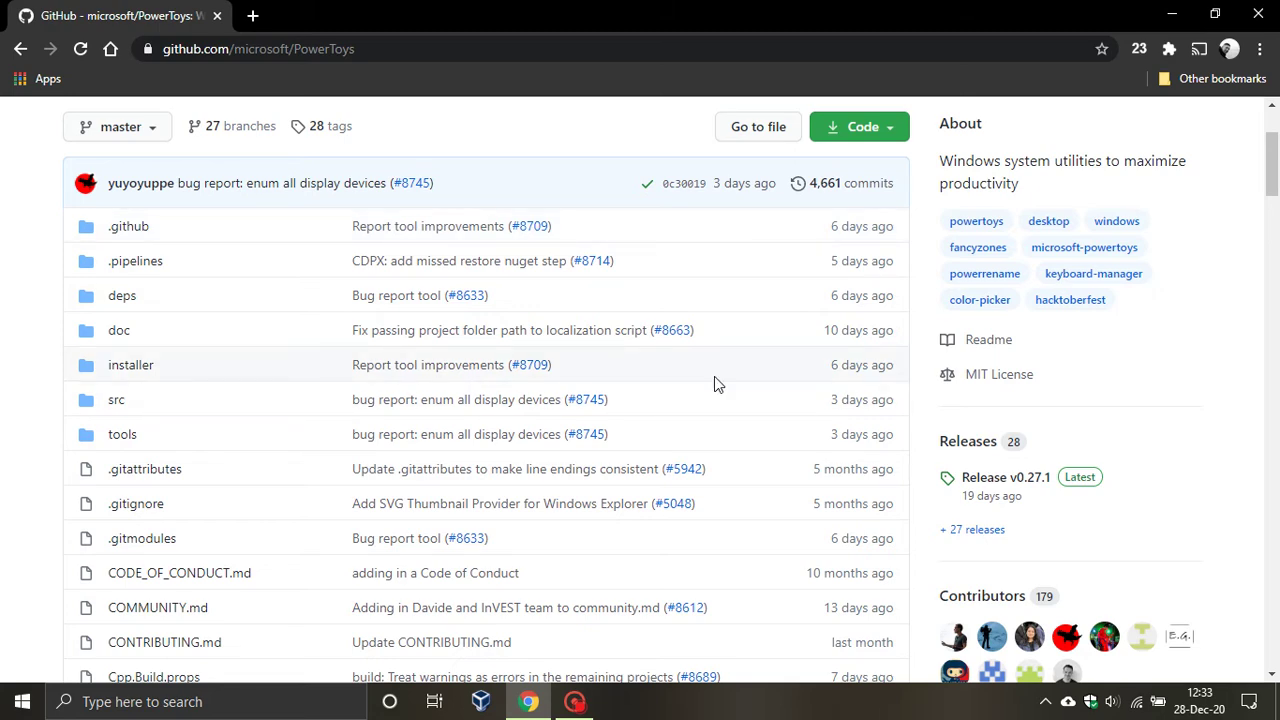
scroll(714, 380, "down", 1)
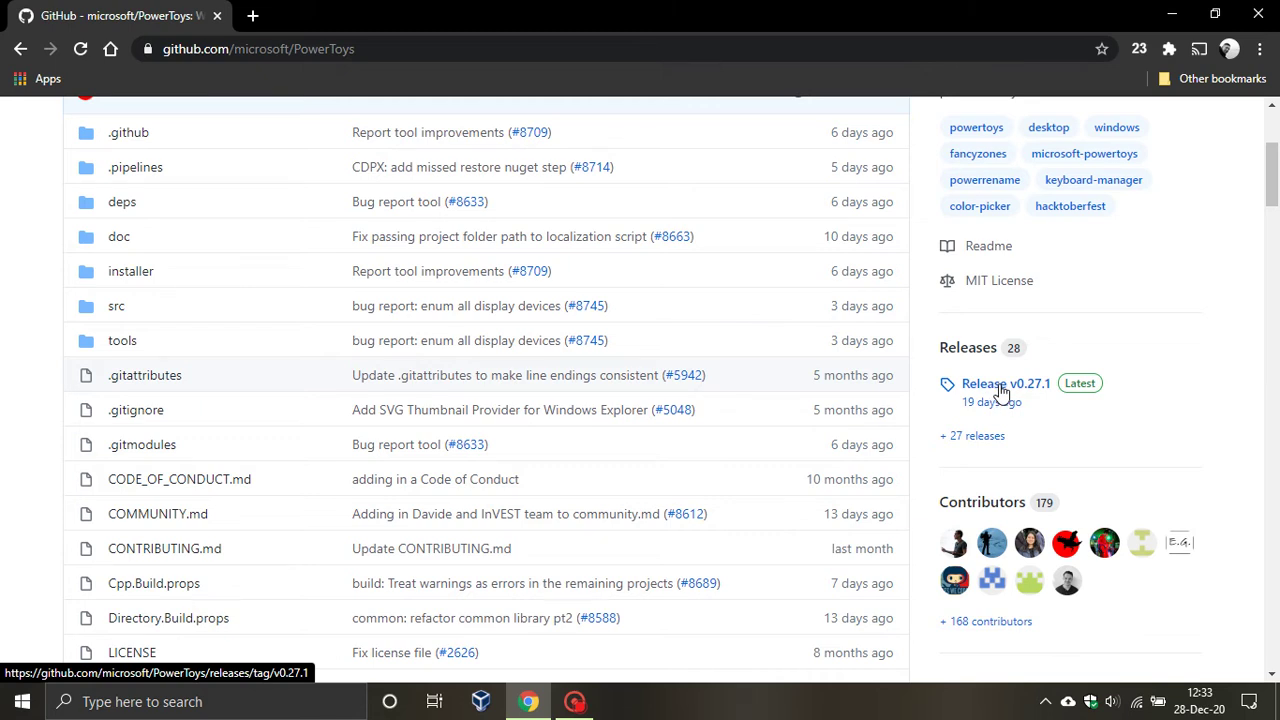
left_click(1260, 18)
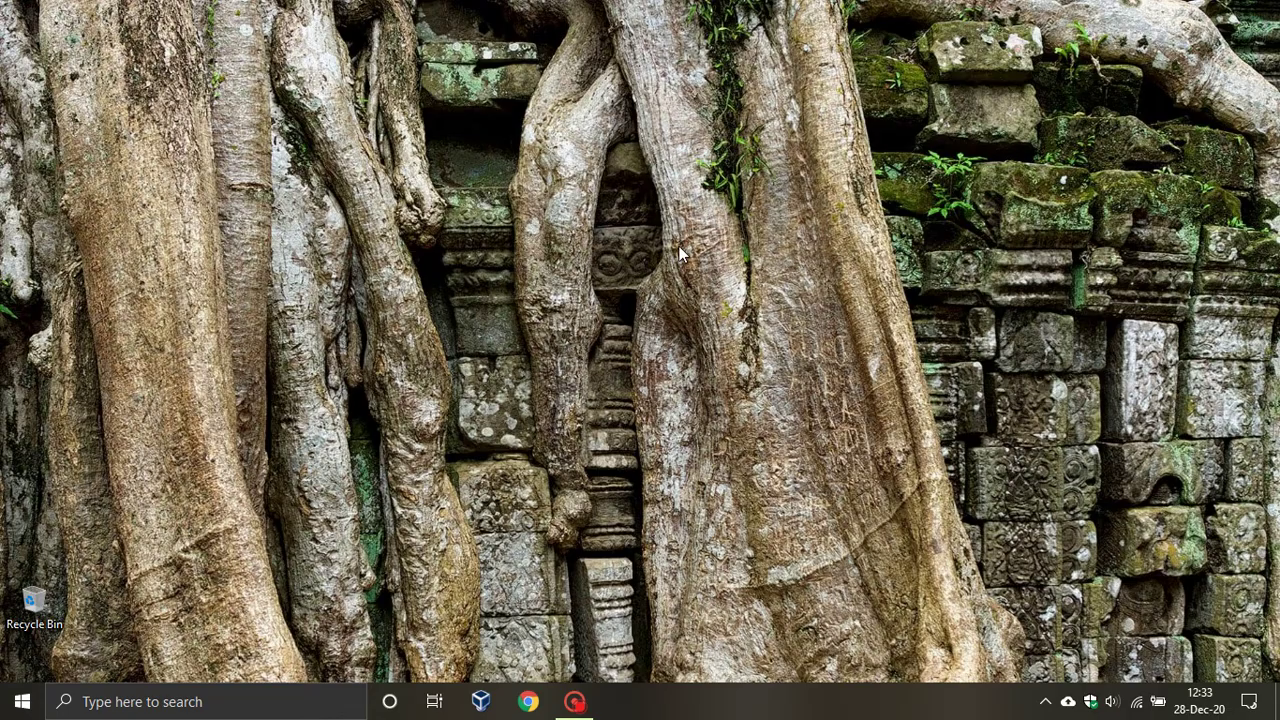
Launch PowerToys (Preview) from the installed apps.
left_click(22, 704)
scroll(251, 420, "down", 6)
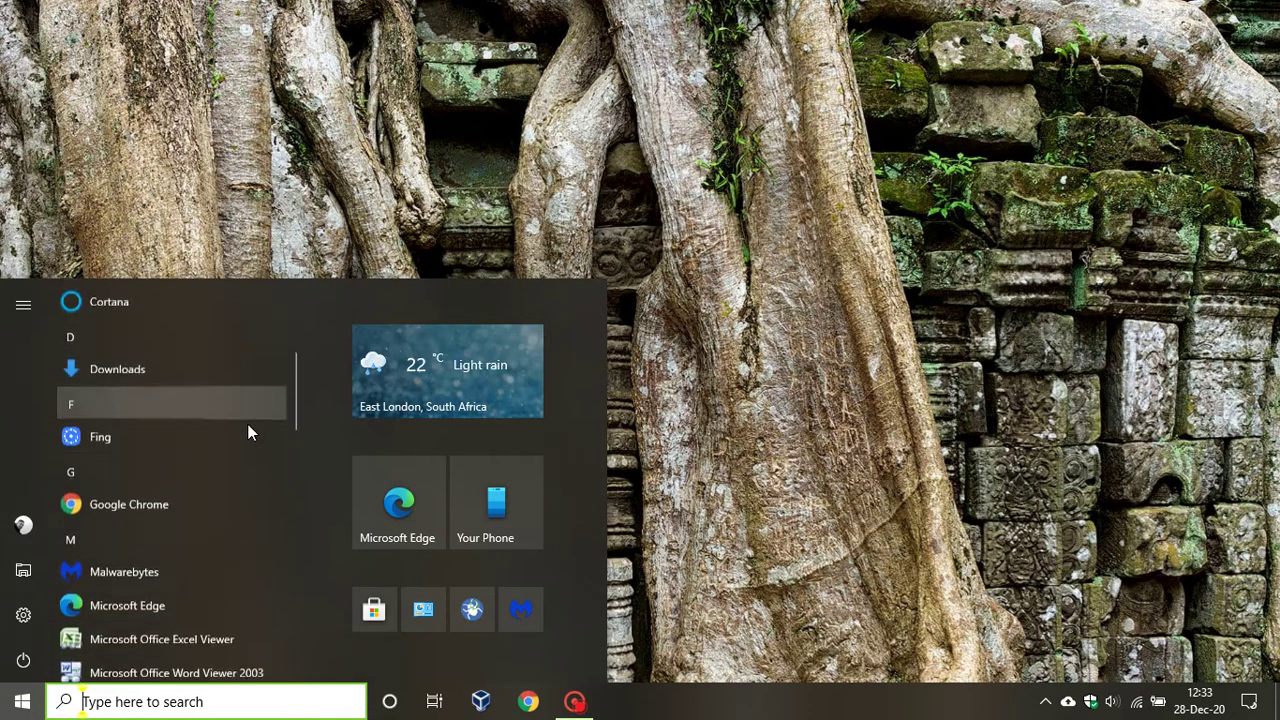
scroll(248, 440, "down", 4)
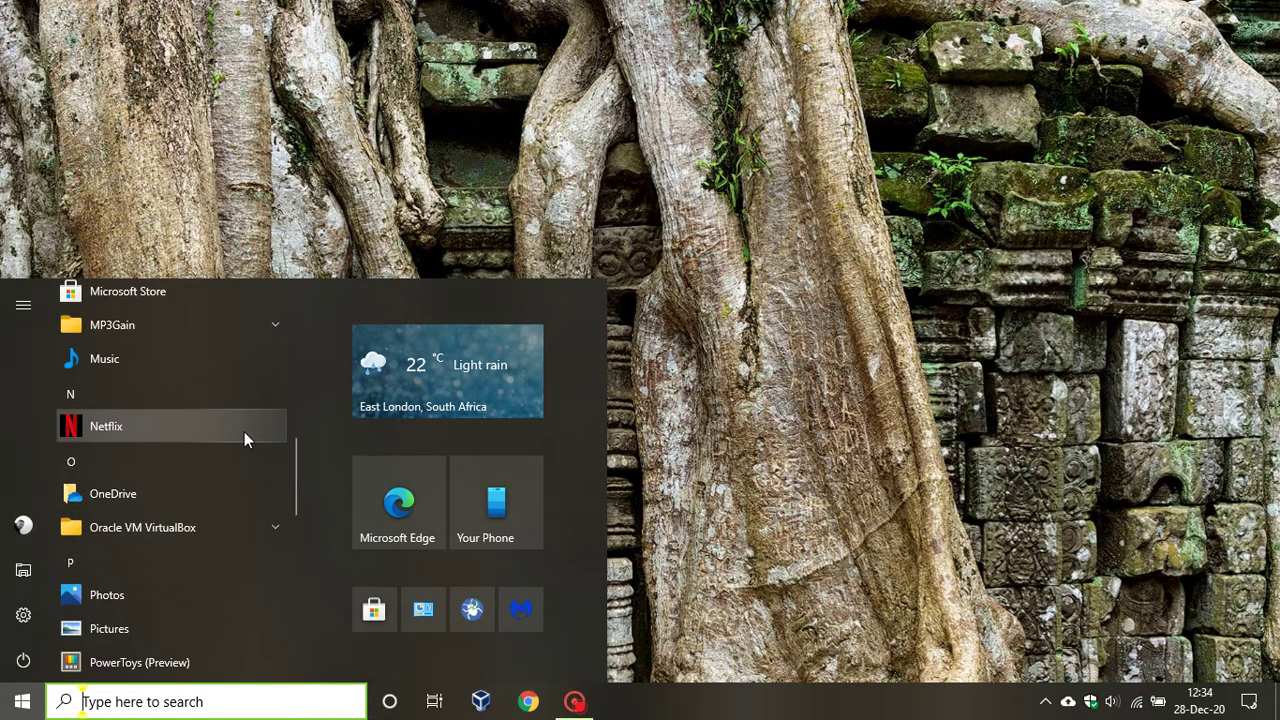
scroll(244, 431, "down", 3)
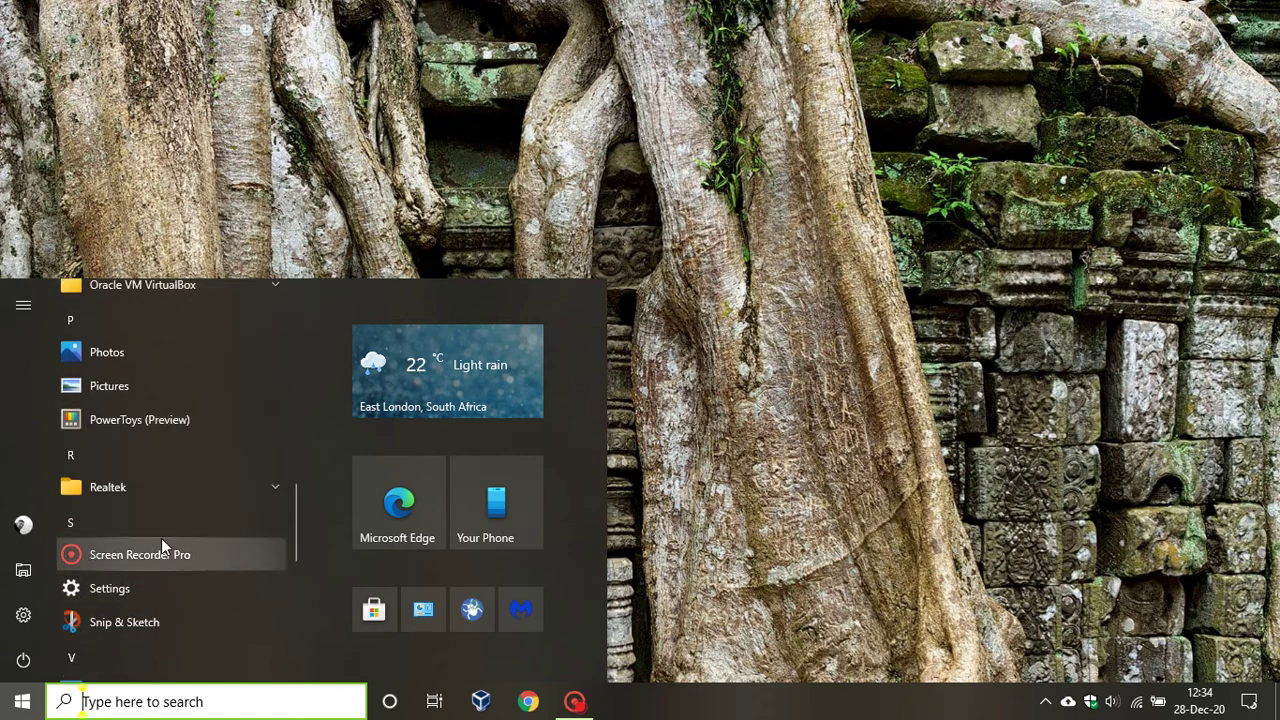
left_click(199, 422)
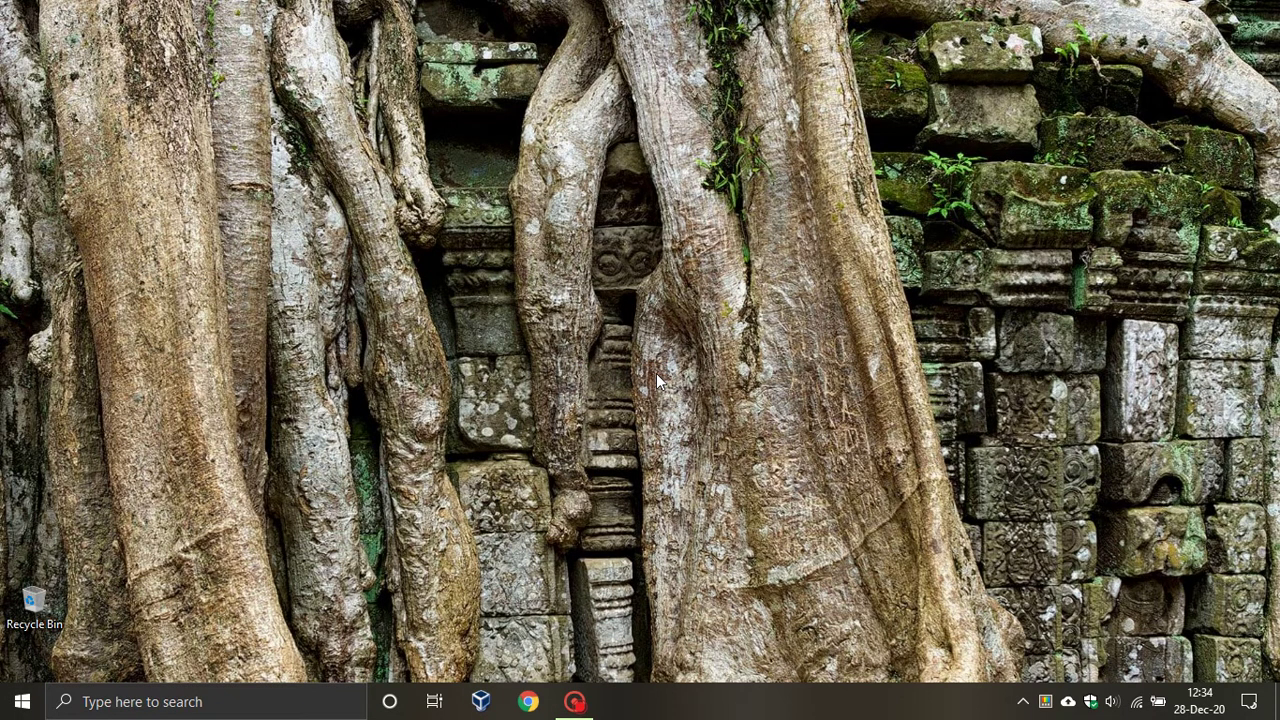
Open the PowerToys settings in a maximized window and display the Image Resizer options.
right_click(1046, 703)
left_click(1032, 662)
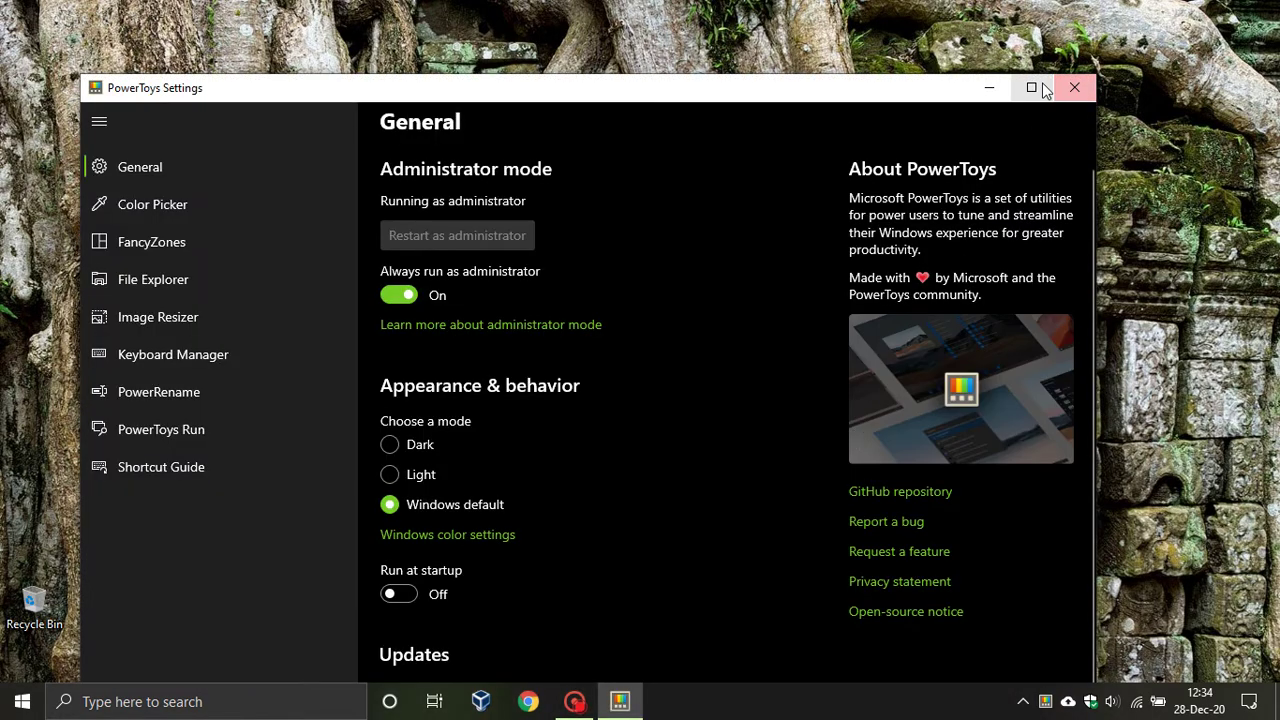
left_click(1034, 88)
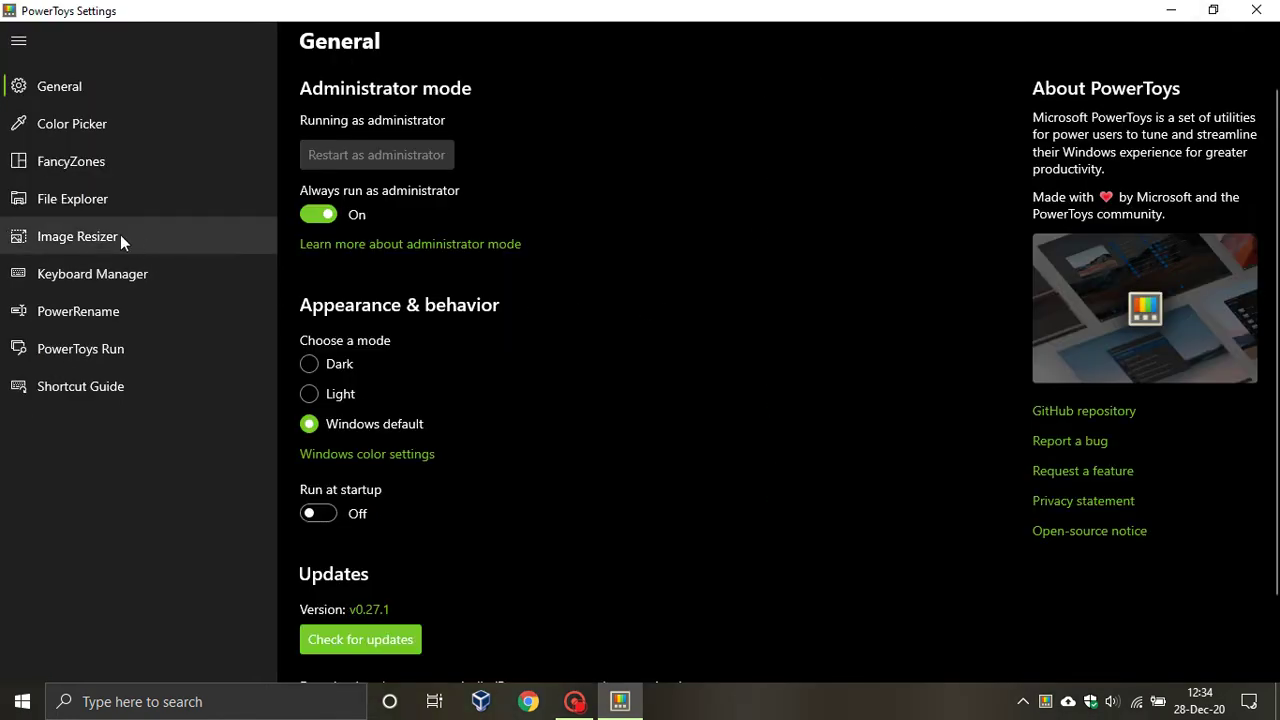
left_click(60, 234)
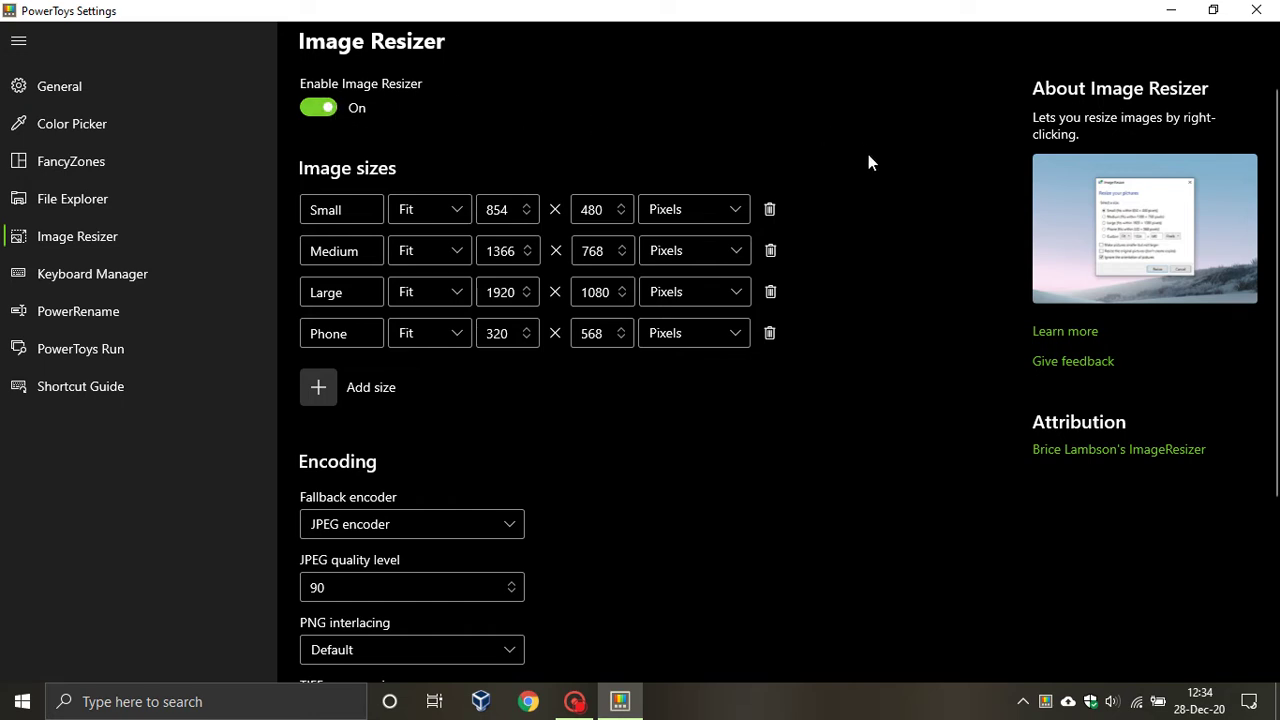
Examine the Image Resizer settings, including the image sizes, fallback encoder choices, encoding options and filename format.
scroll(868, 162, "down", 4)
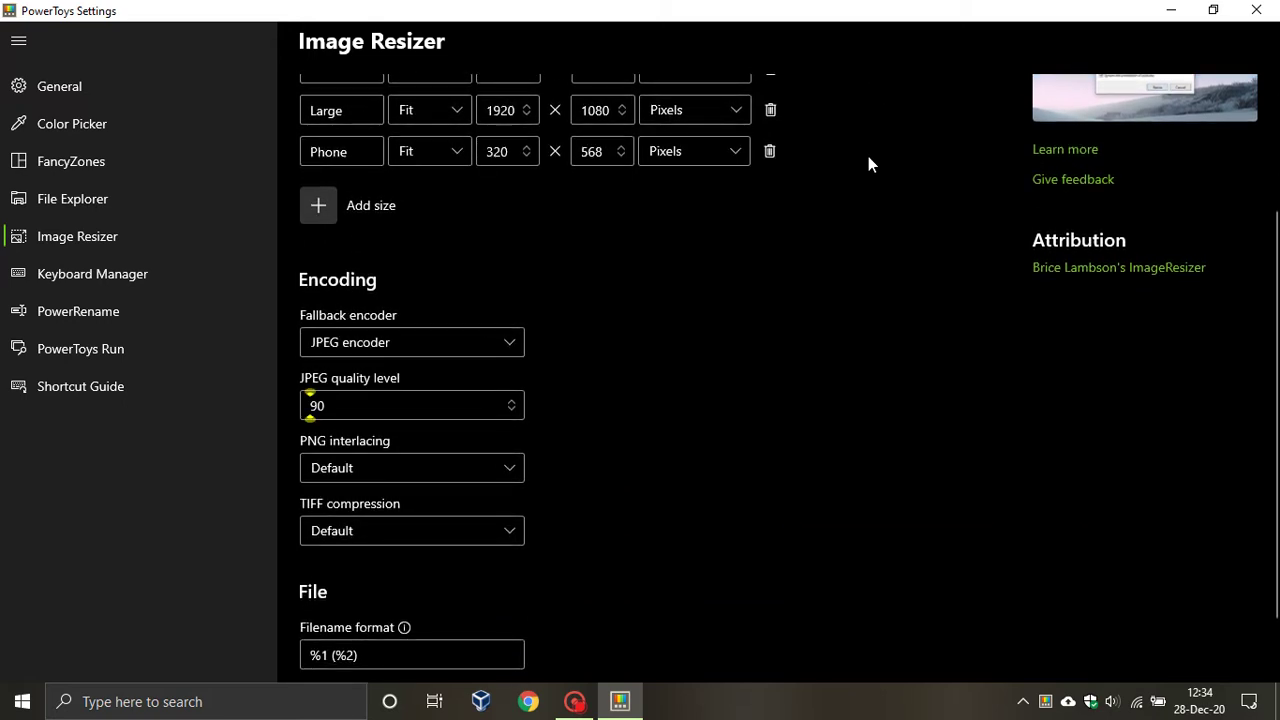
scroll(868, 163, "down", 2)
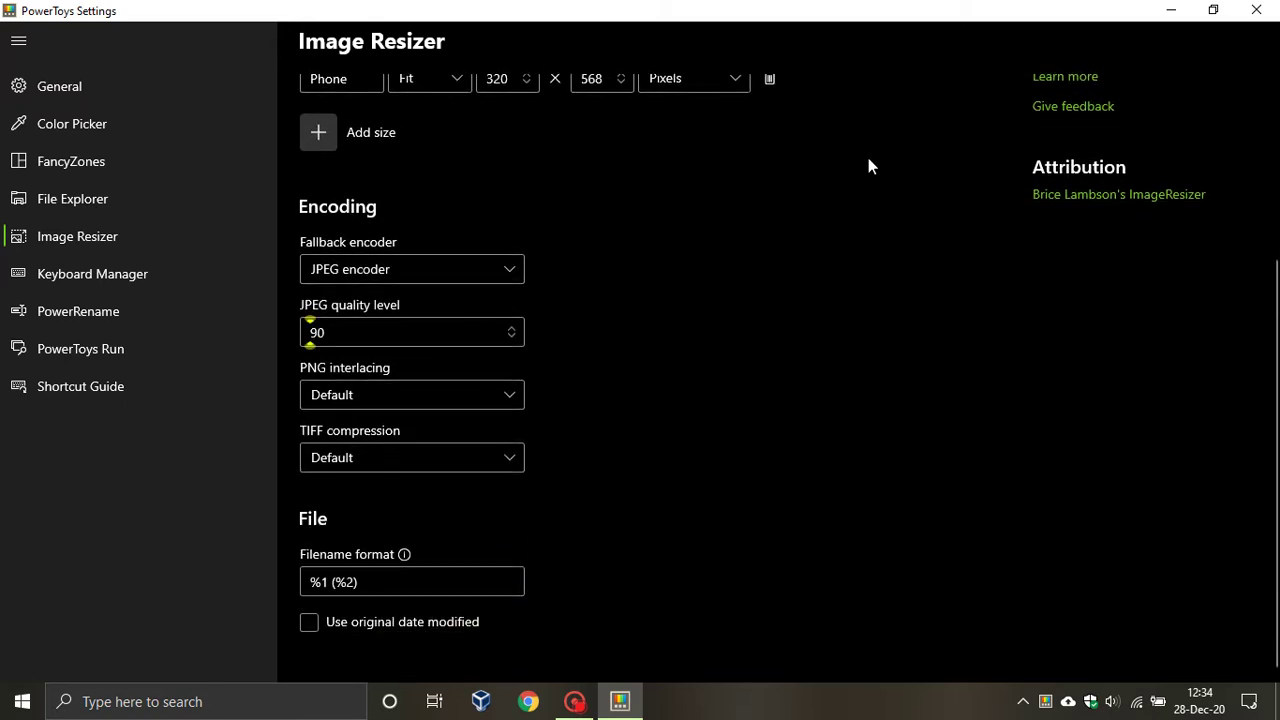
scroll(868, 158, "up", 5)
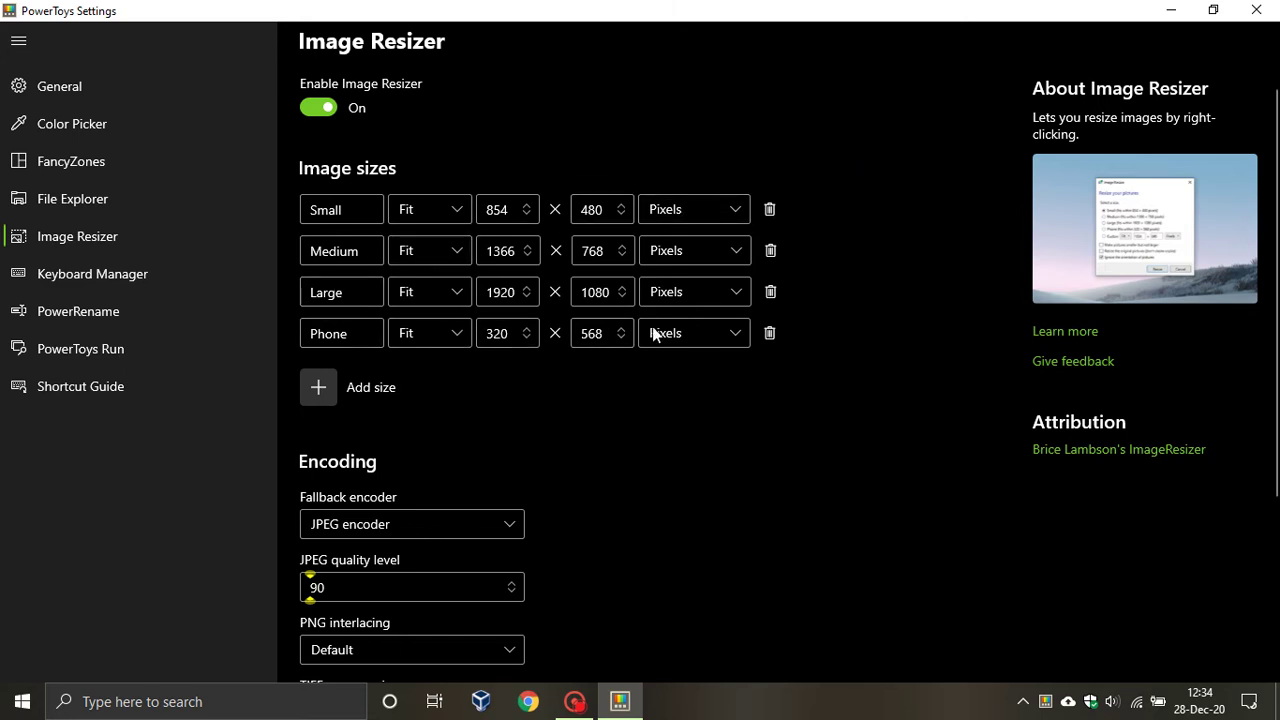
scroll(650, 407, "down", 2)
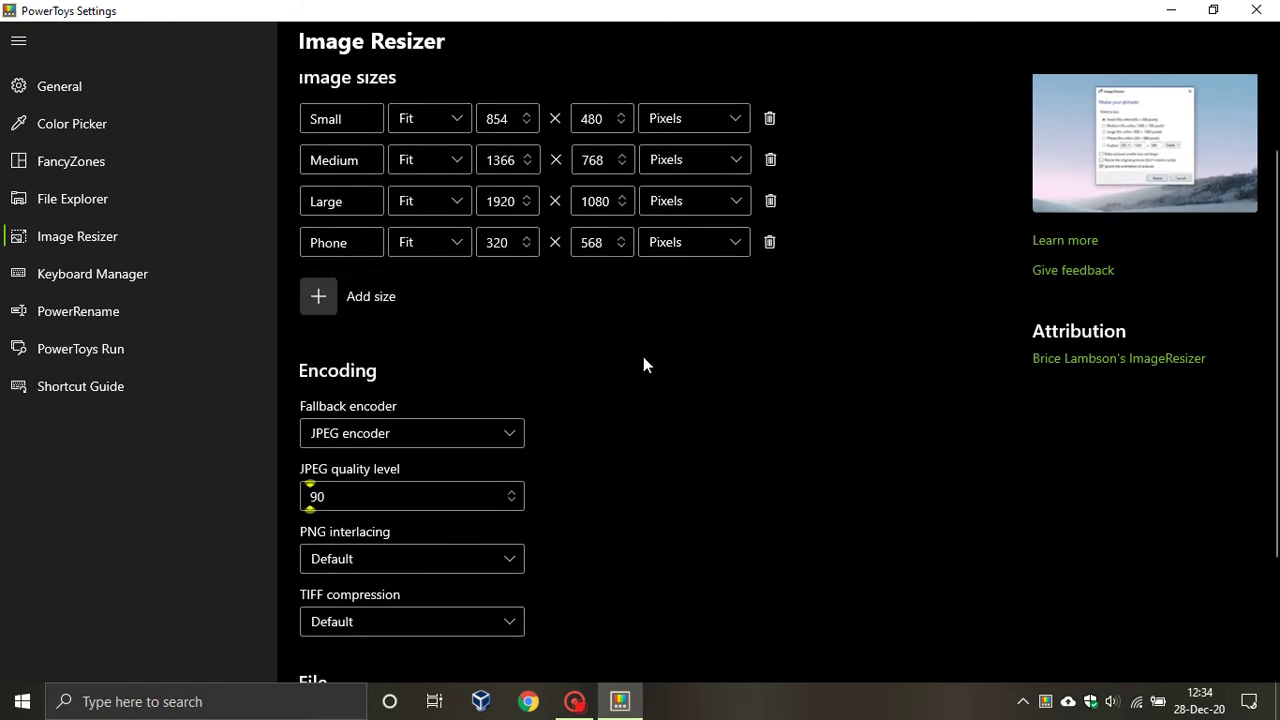
scroll(665, 370, "down", 2)
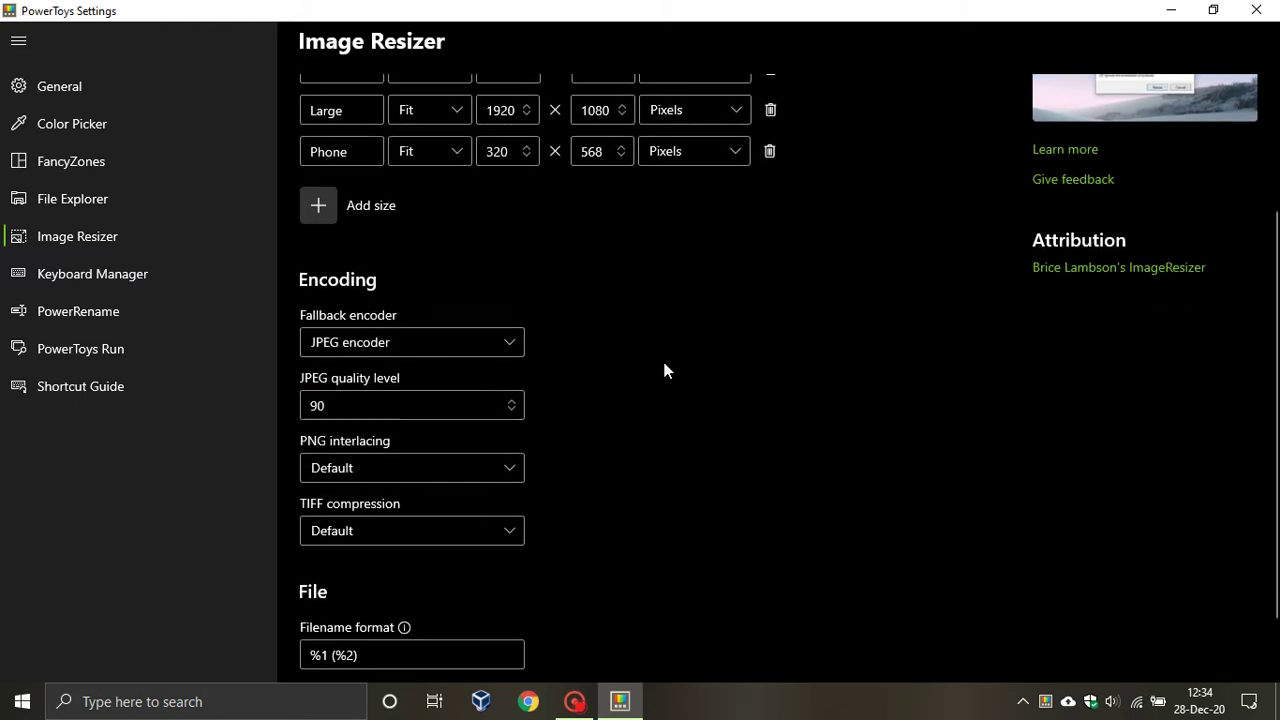
left_click(465, 345)
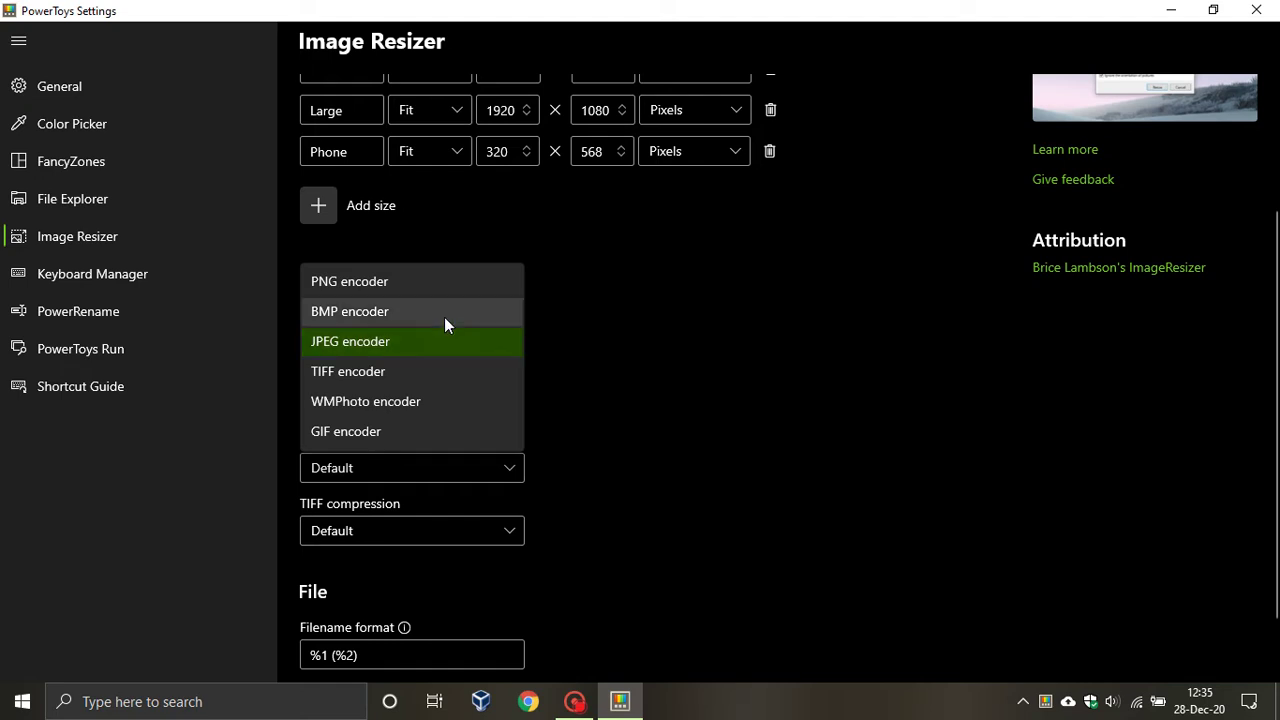
left_click(699, 266)
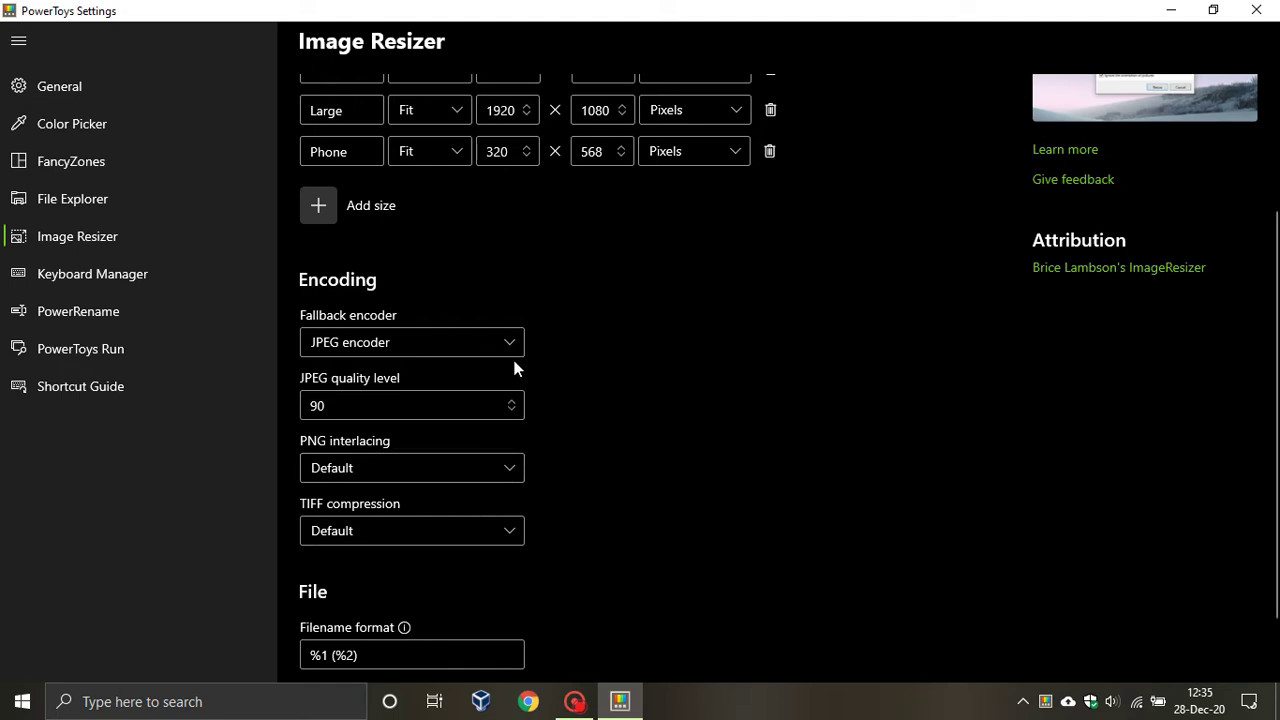
scroll(770, 340, "down", 1)
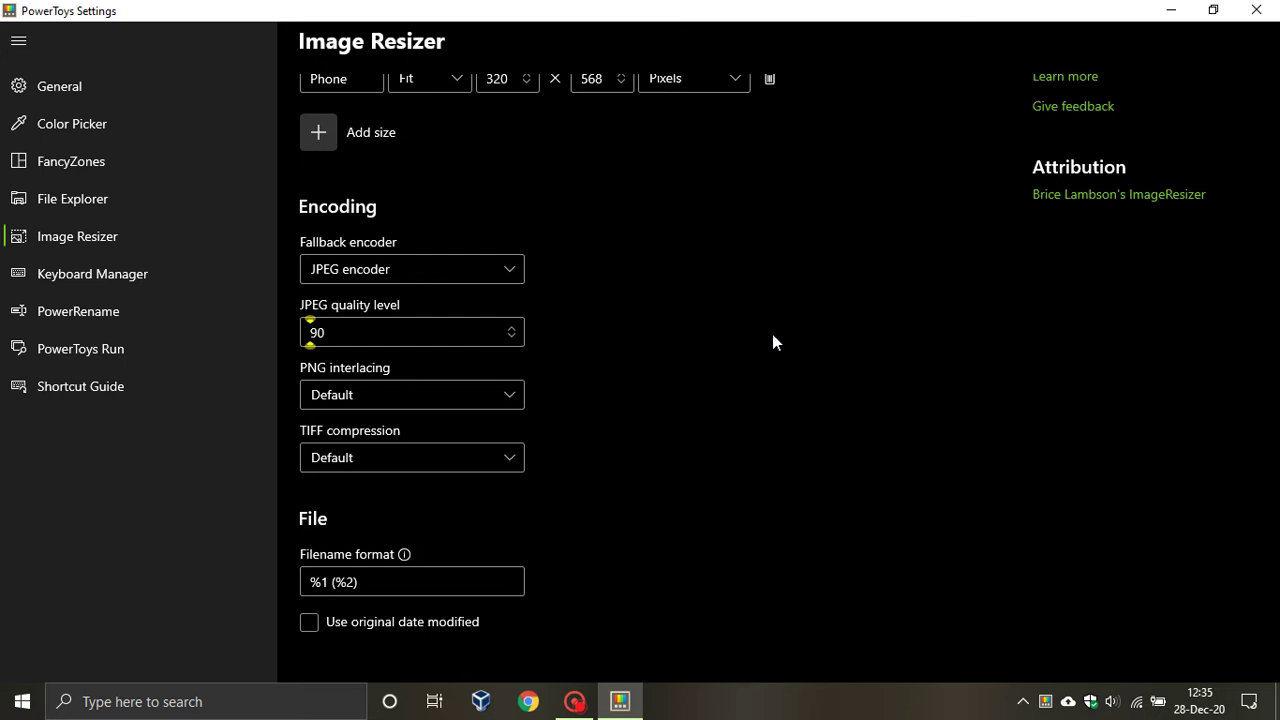
scroll(772, 334, "up", 5)
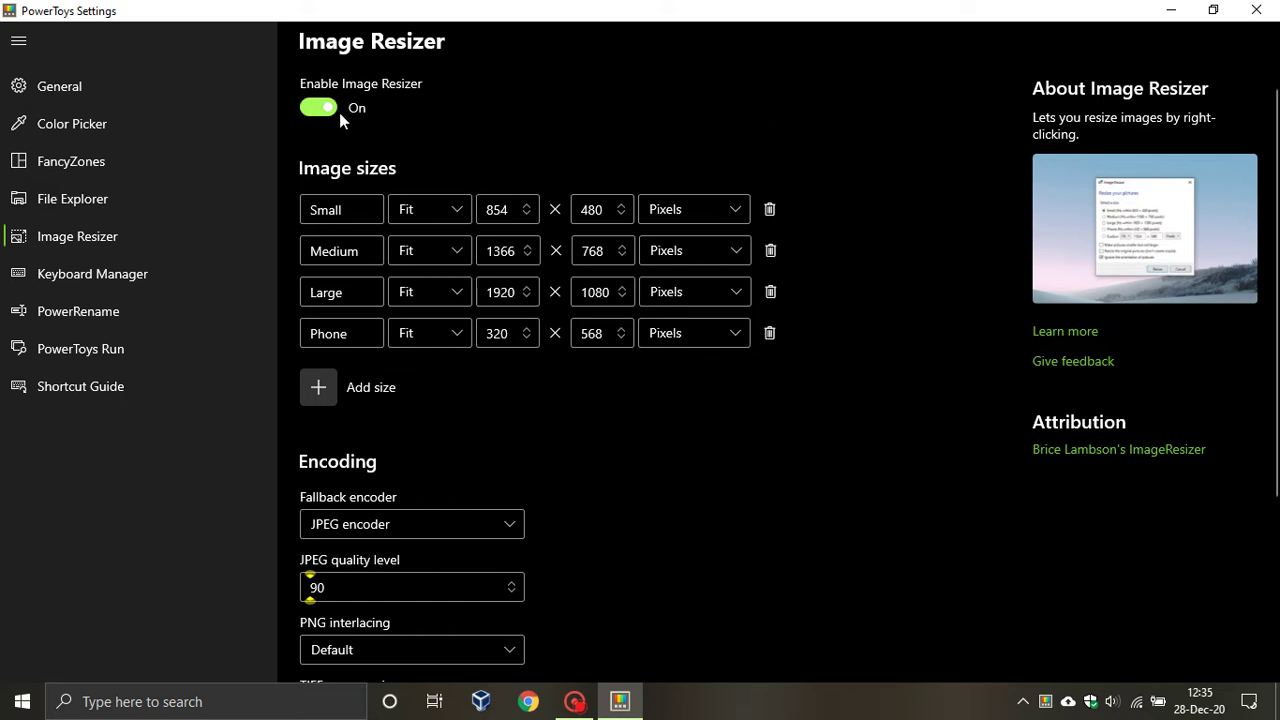
Close the settings window and exit PowerToys completely.
left_click(1262, 10)
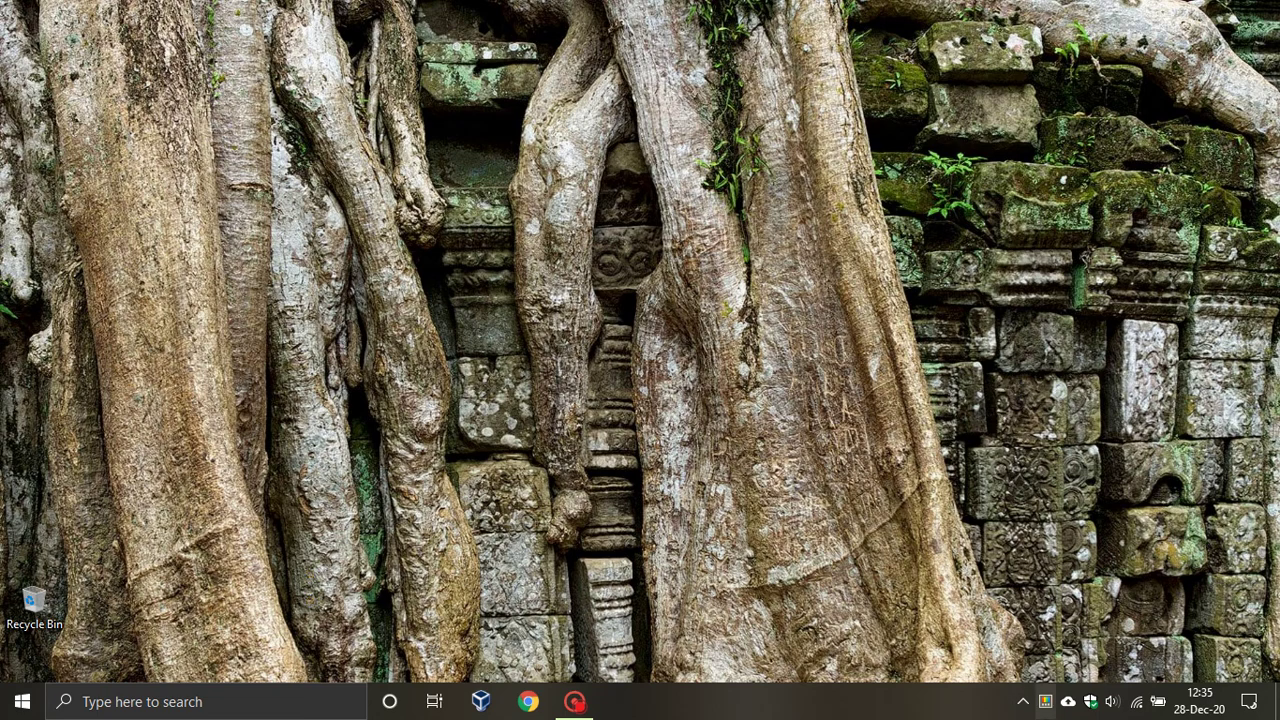
right_click(1045, 702)
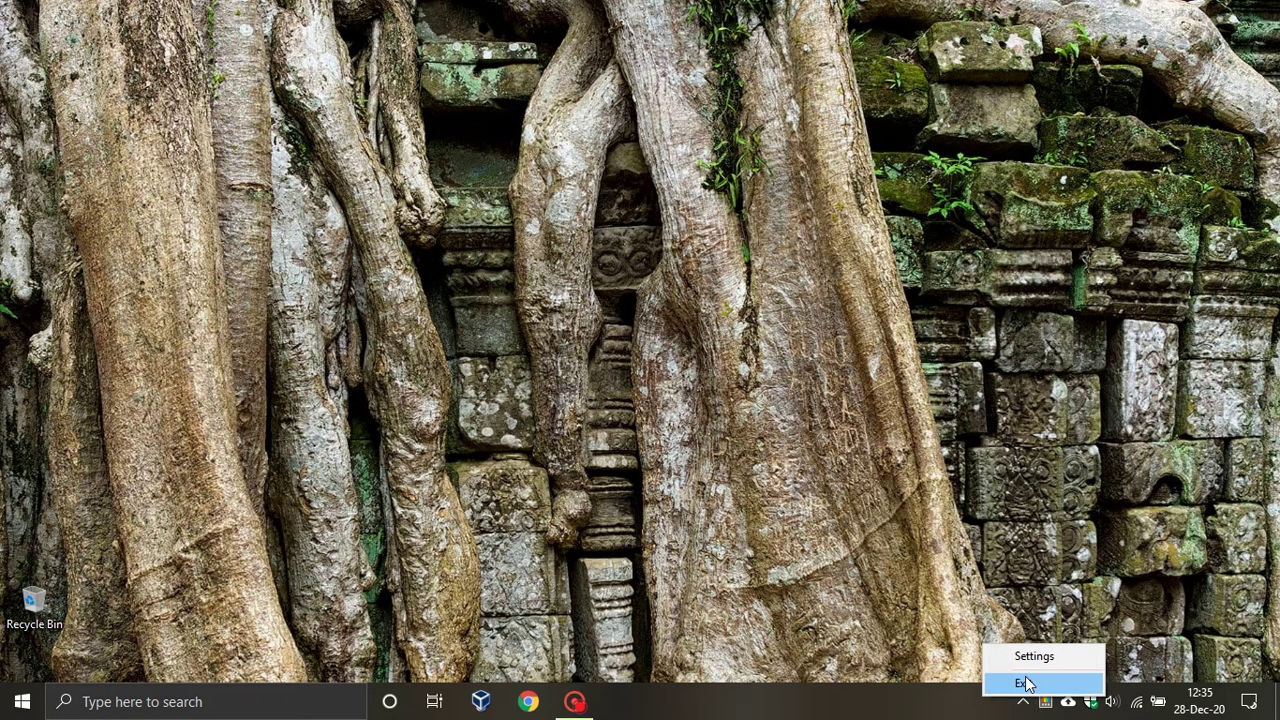
left_click(1023, 683)
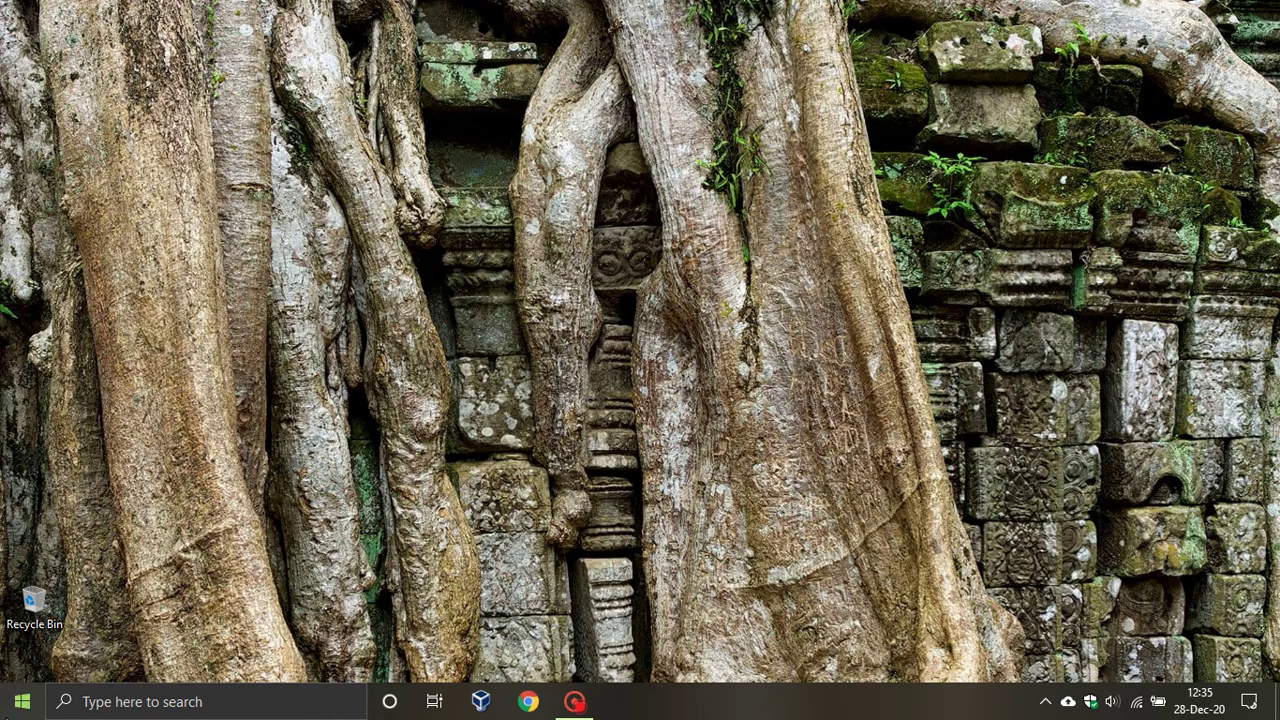
Open the Downloads folder in File Explorer.
left_click(22, 705)
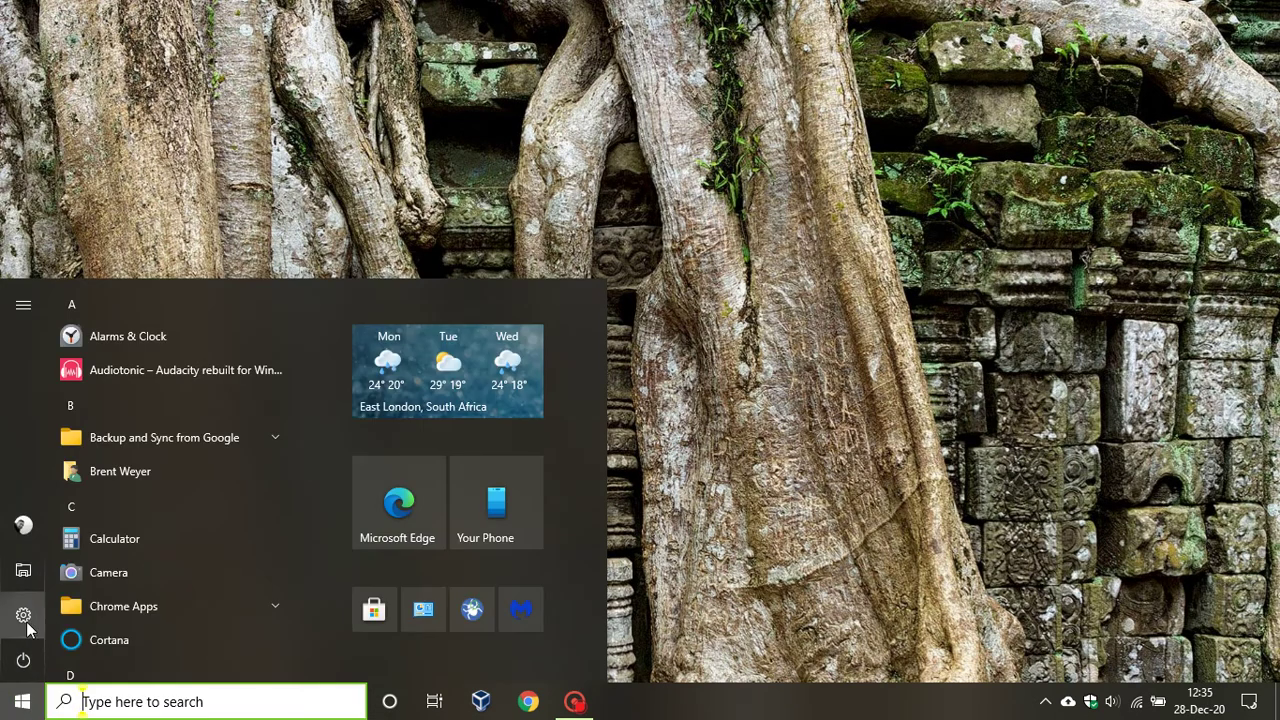
left_click(30, 572)
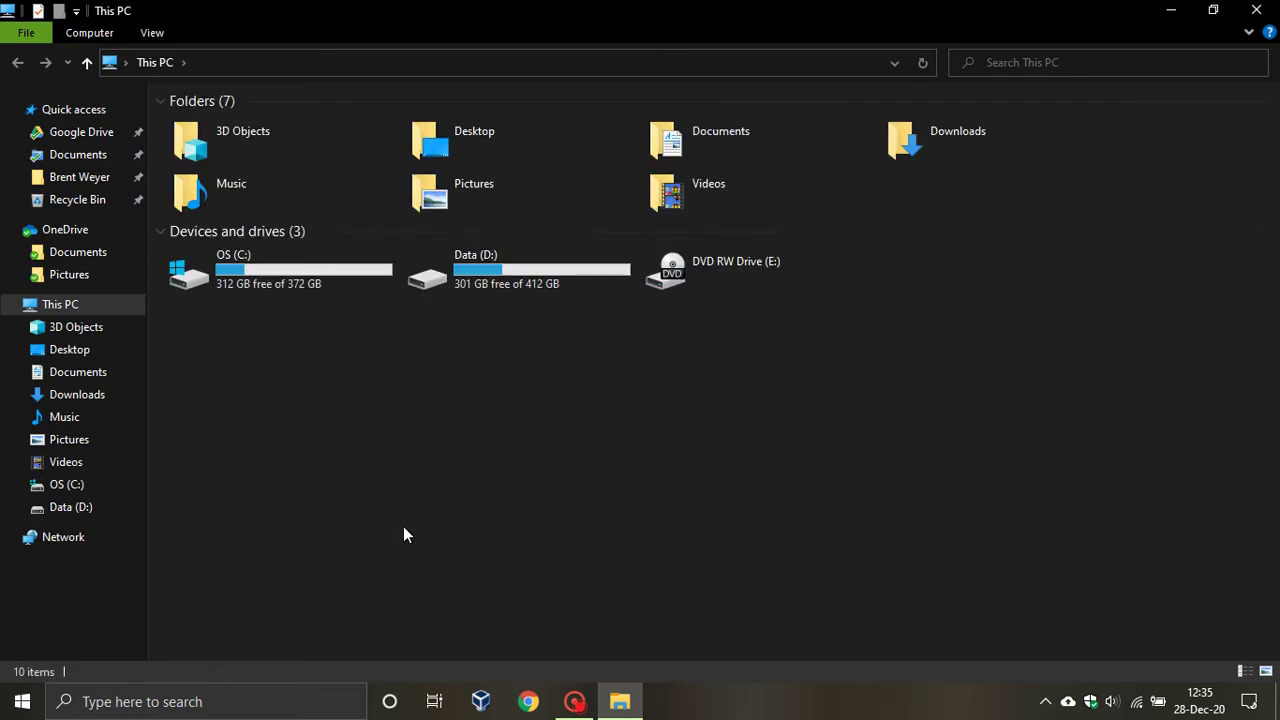
left_click(63, 396)
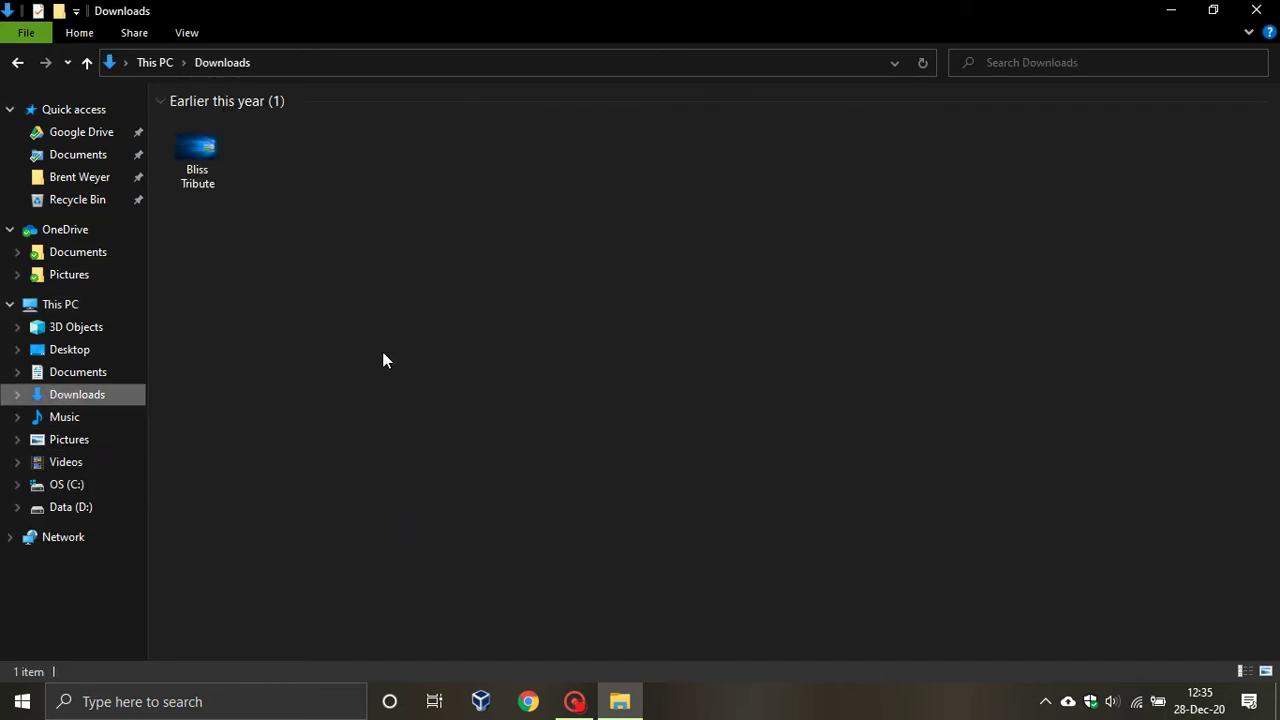
View the Bliss Tribute image in Photos, close it, and check the file's dimensions and size in the folder.
left_click(210, 150)
double_click(210, 150)
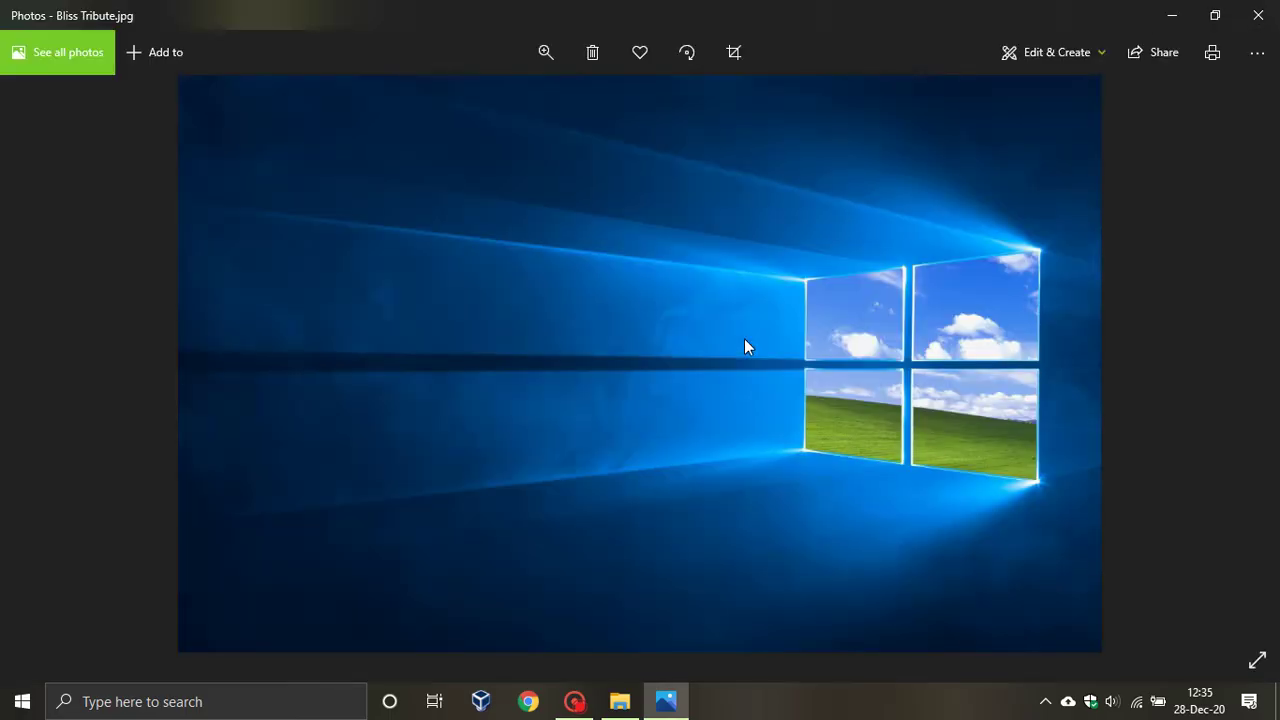
left_click(1258, 15)
left_click(330, 350)
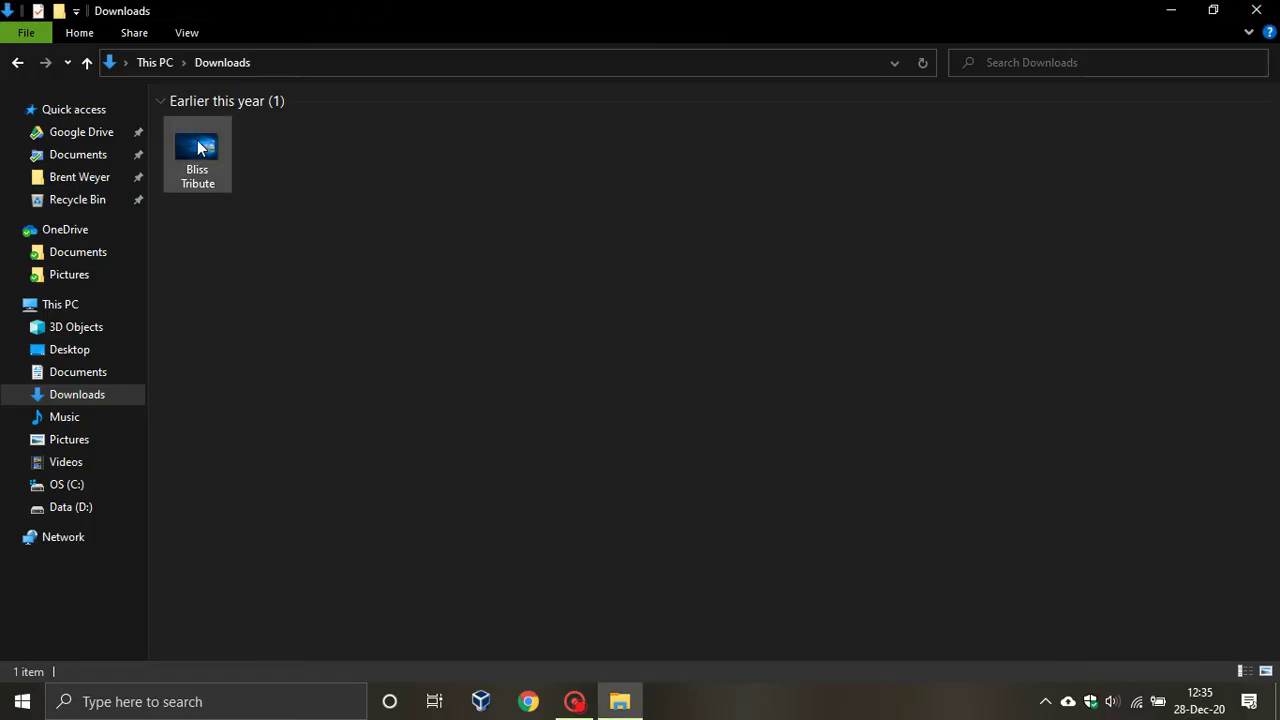
mouse_move(196, 153)
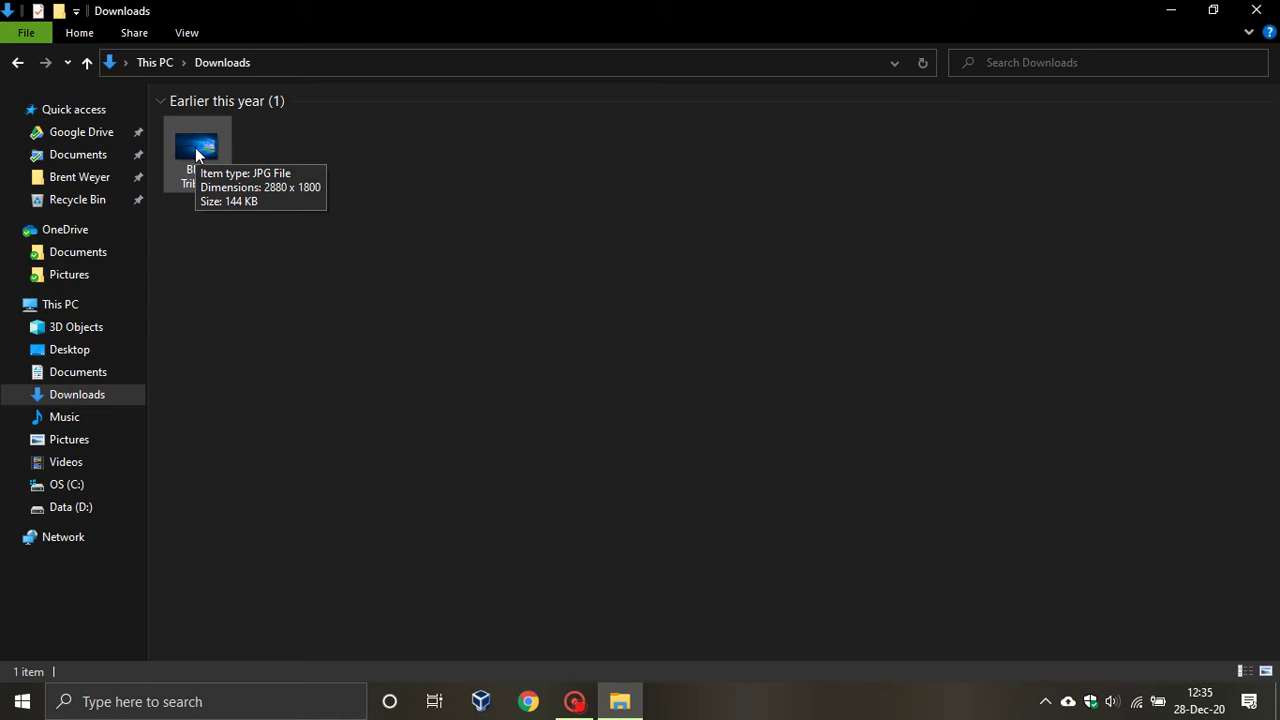
Resize the Bliss Tribute image with Image Resizer to the Large preset (fits within 1920 × 1080 pixels), keeping the original file.
right_click(193, 147)
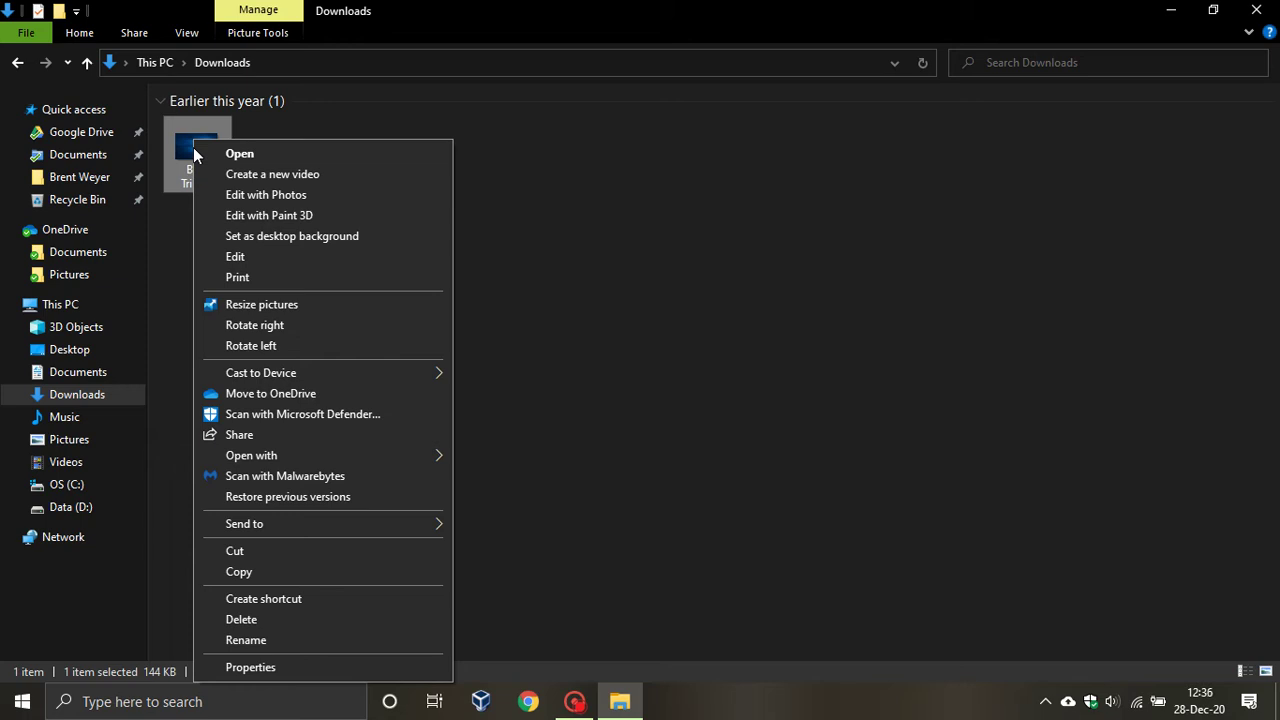
left_click(264, 306)
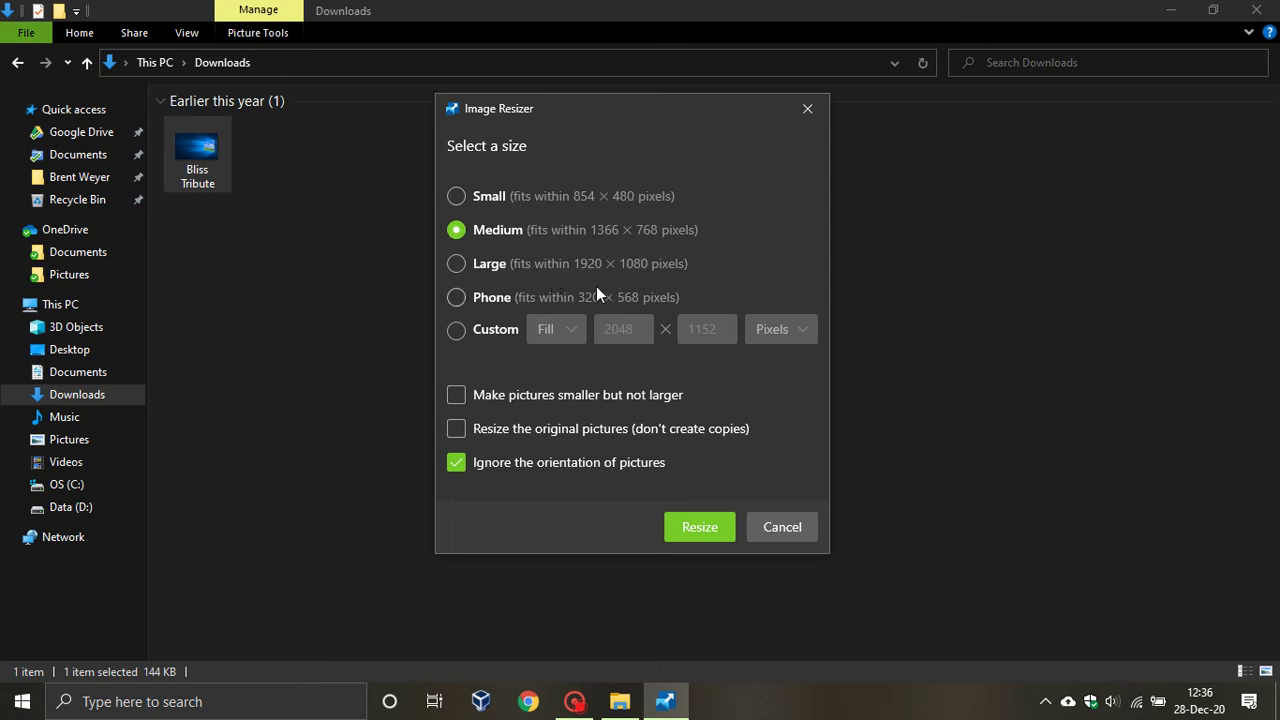
left_click(456, 264)
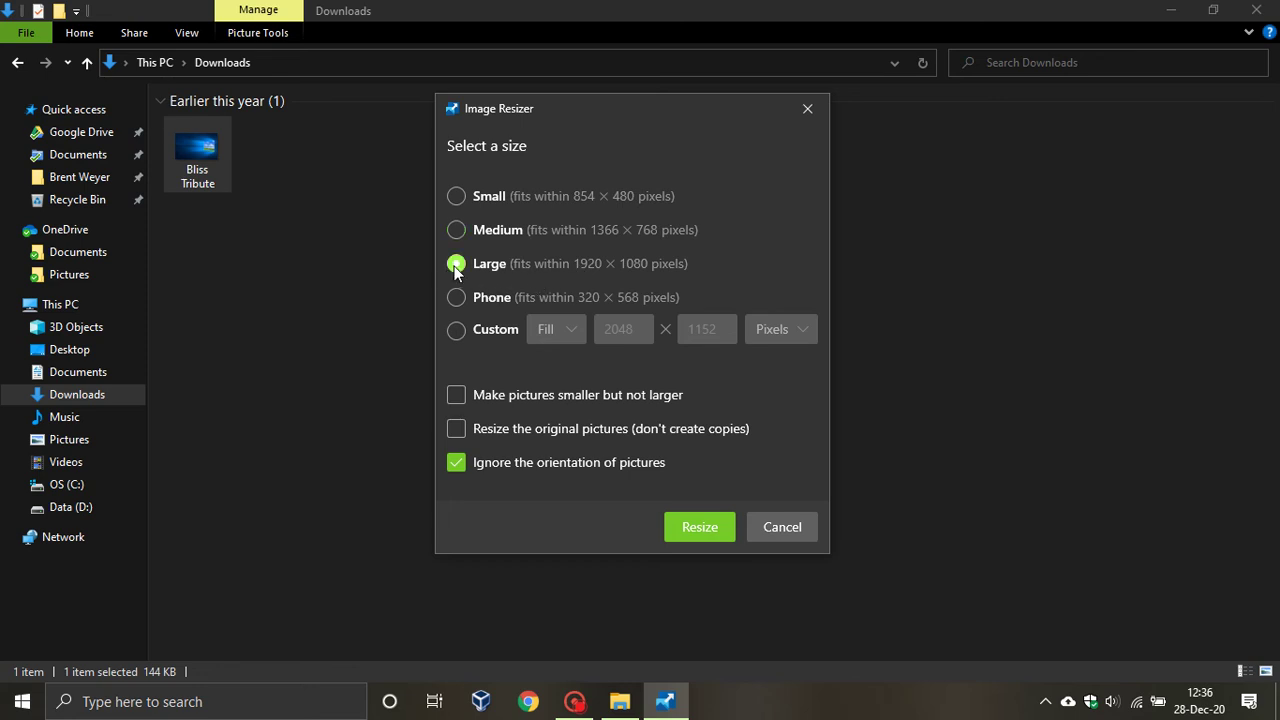
left_click(457, 331)
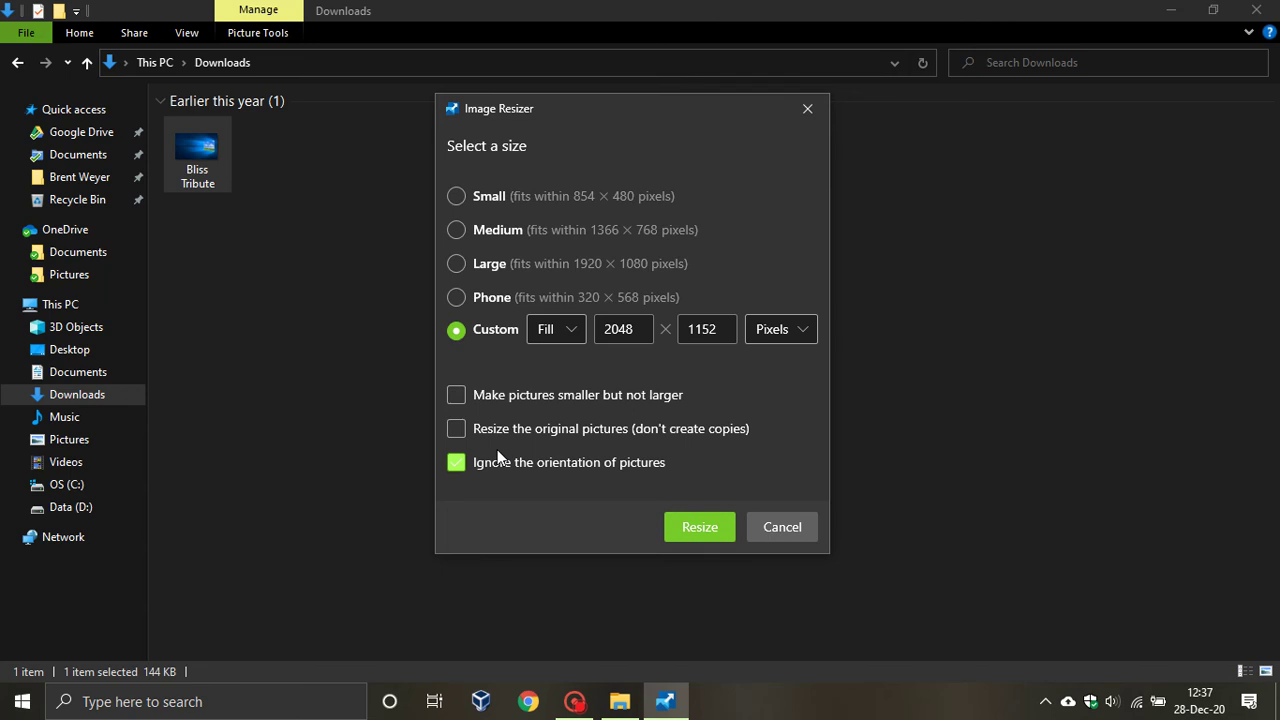
left_click(455, 263)
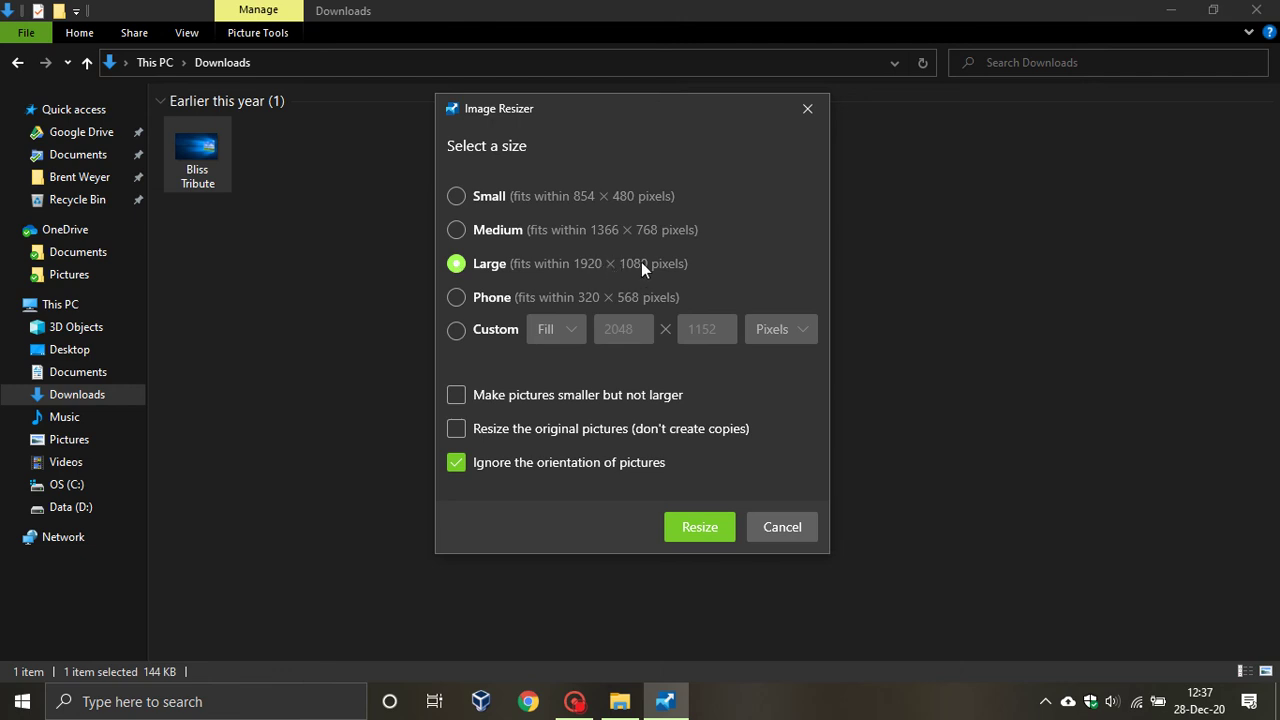
left_click(690, 526)
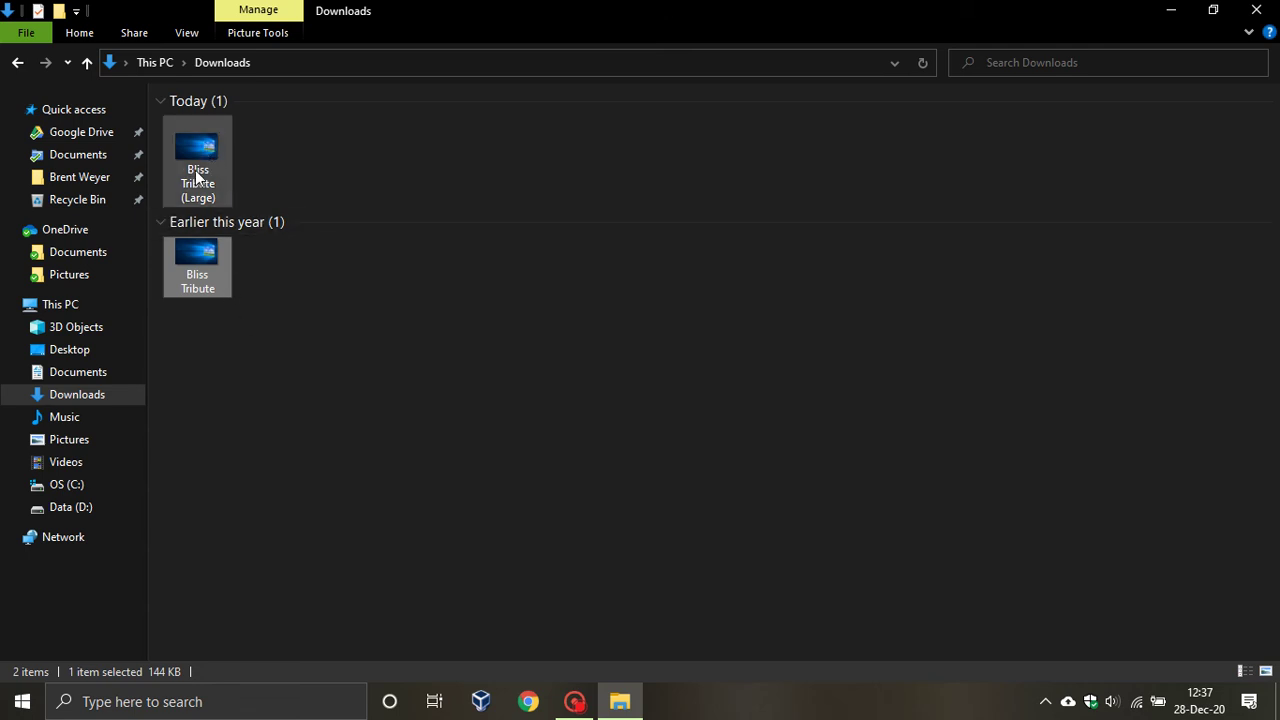
Compare the dimensions and file size of the original Bliss Tribute image and its Large copy, and minimize the folder window.
mouse_move(197, 190)
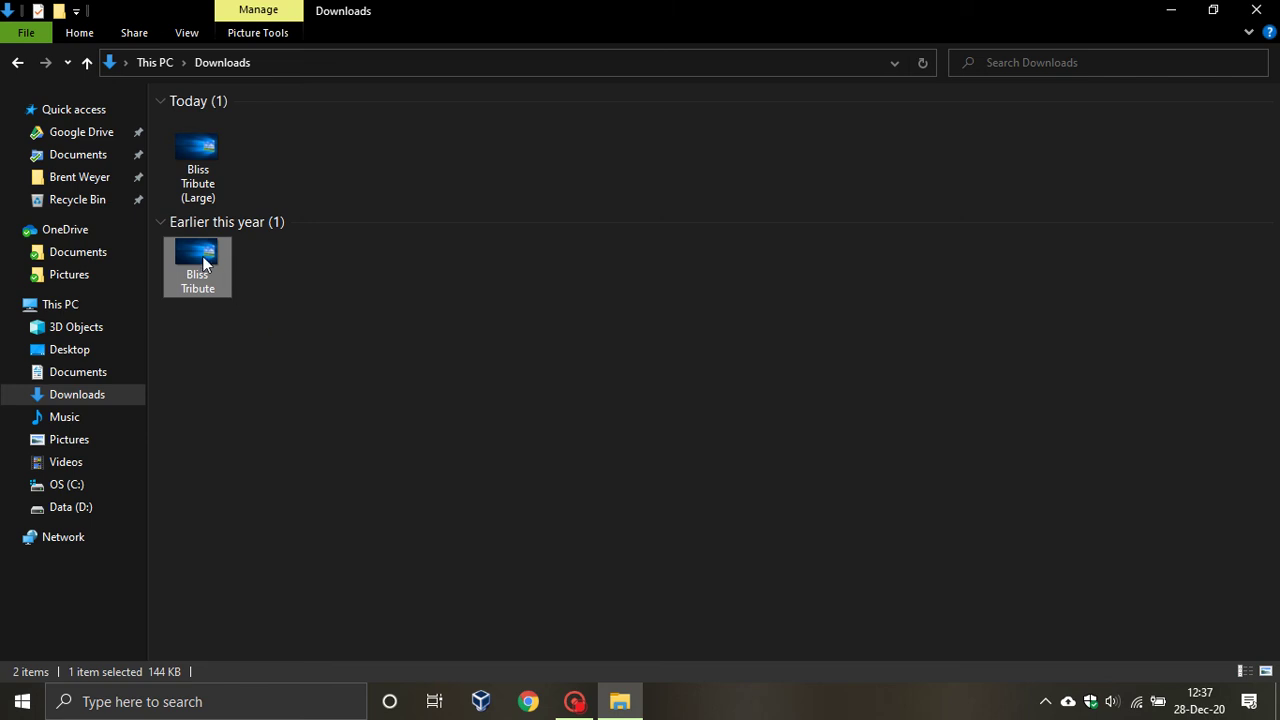
mouse_move(203, 262)
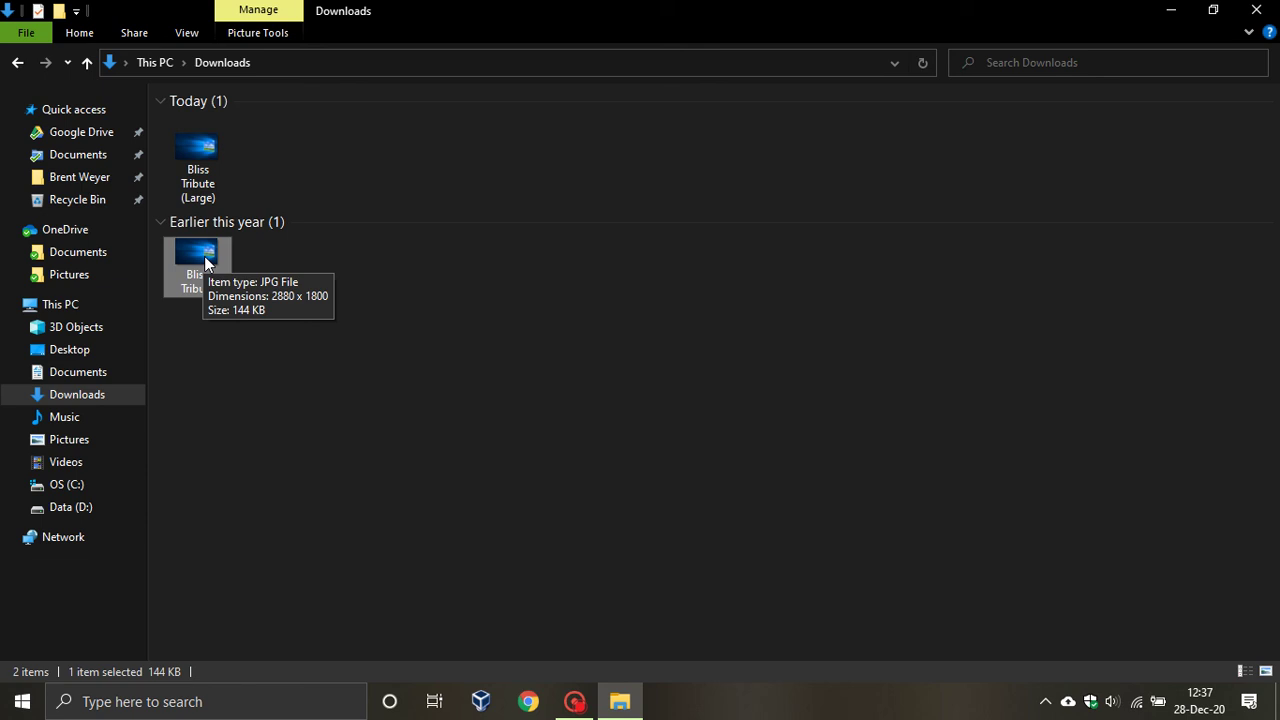
mouse_move(203, 152)
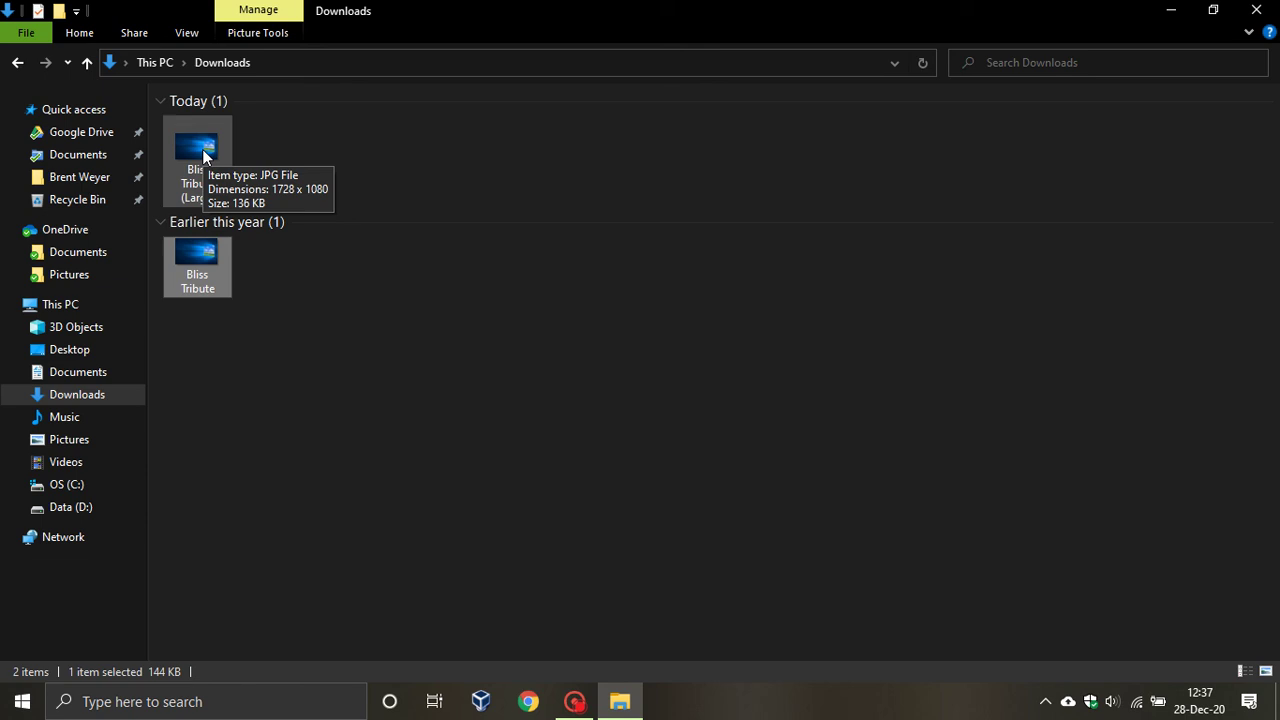
left_click(1170, 12)
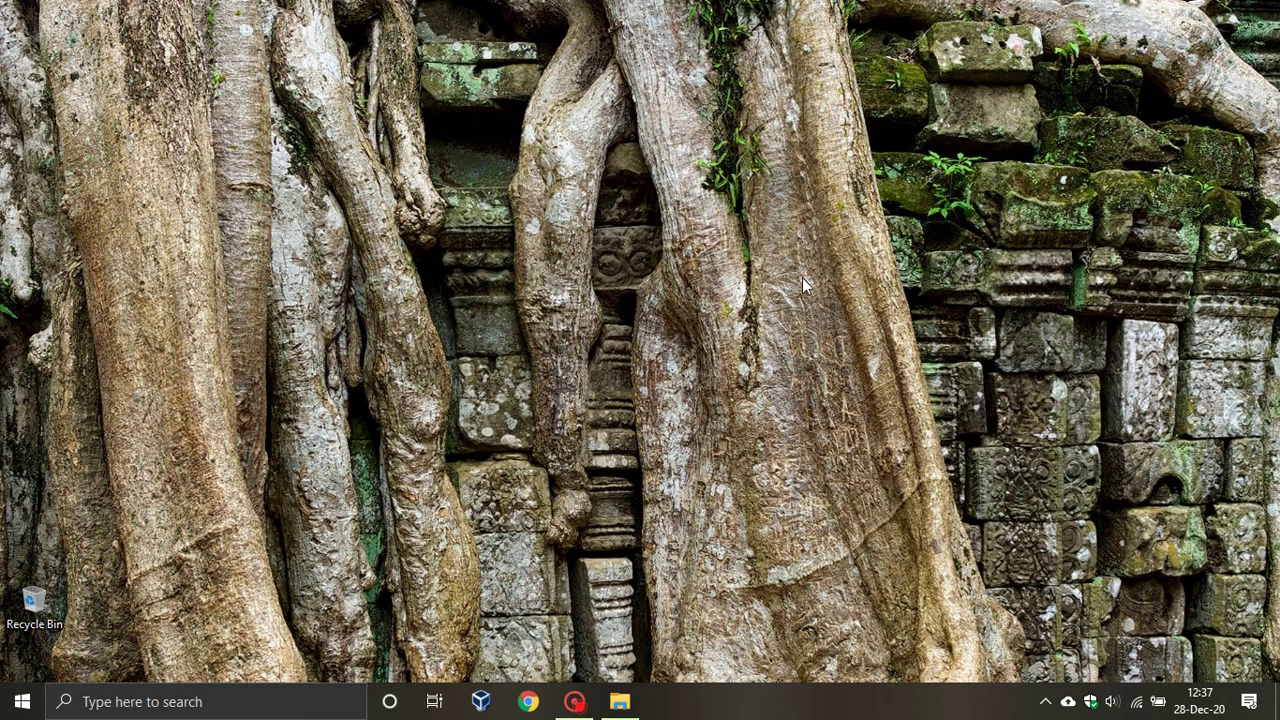